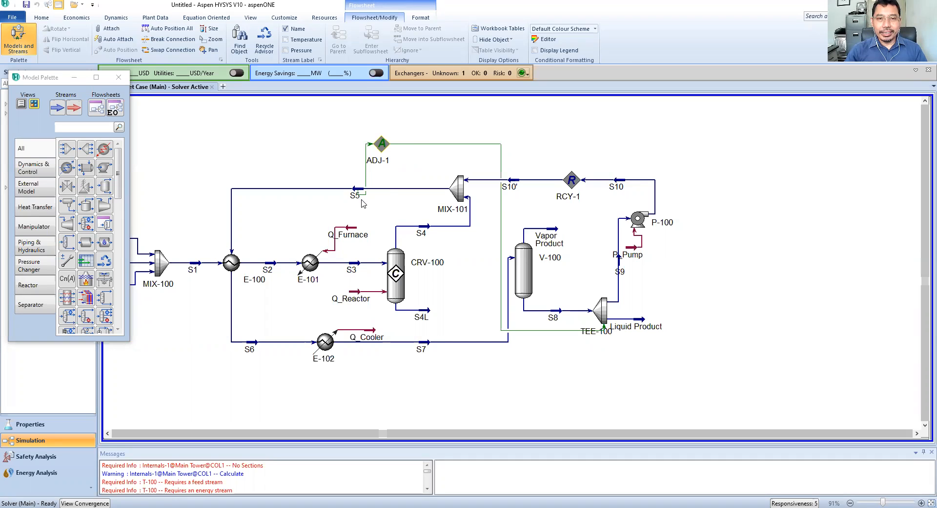
Inspect the flow ratio splits in the parameters of tee TEE-100.
mouse_move(358, 193)
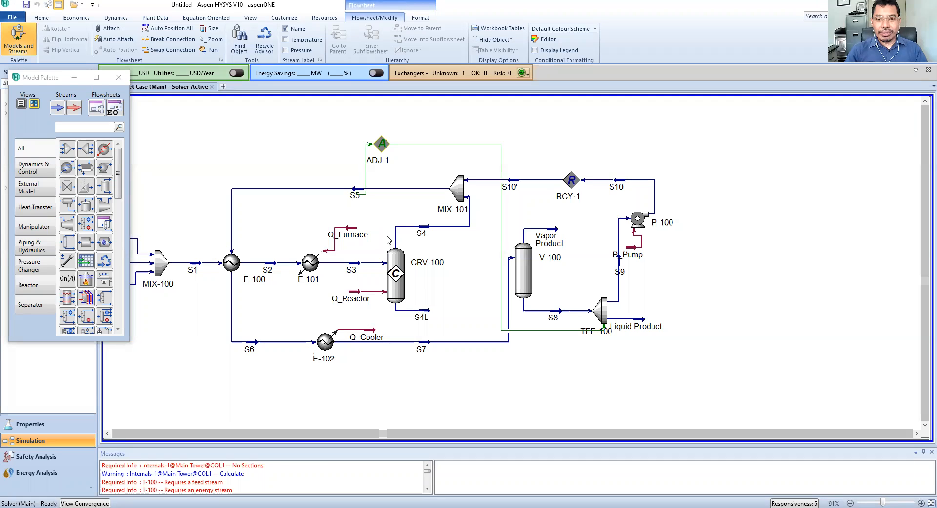
mouse_move(424, 230)
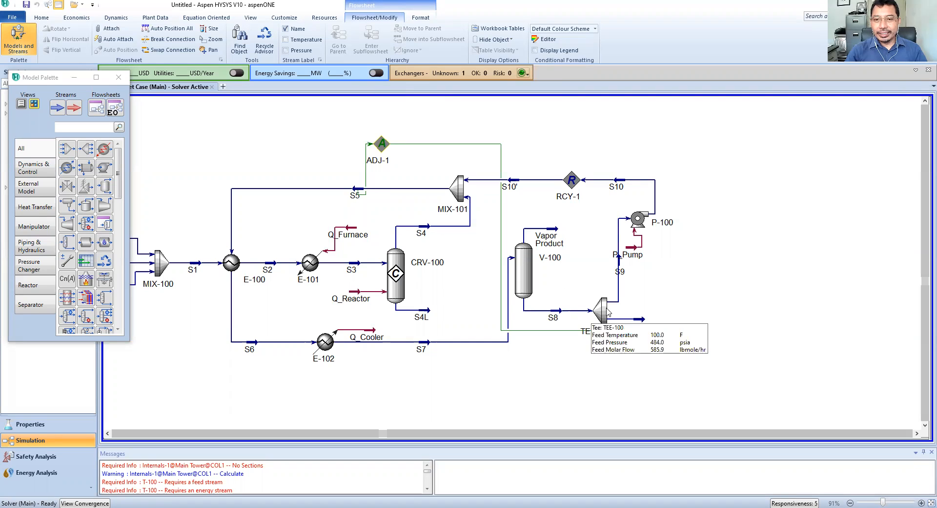
mouse_move(609, 308)
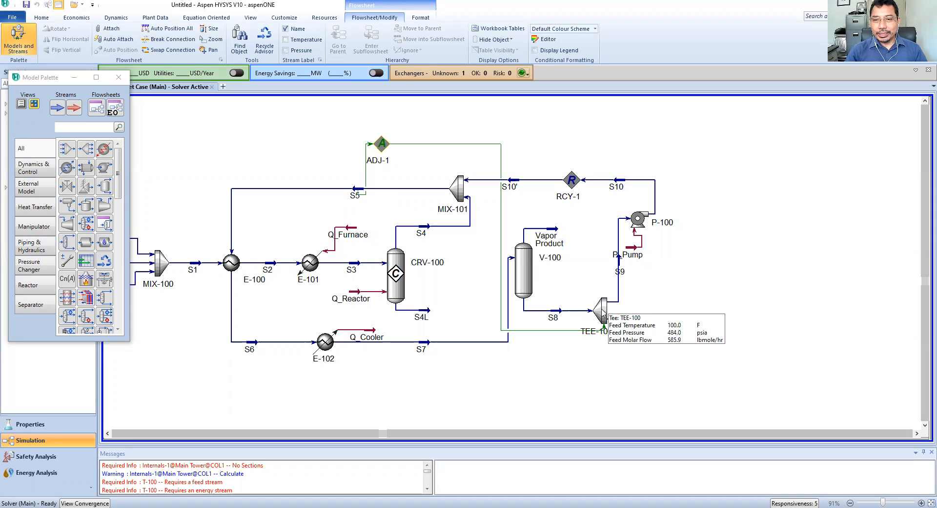
double_click(604, 316)
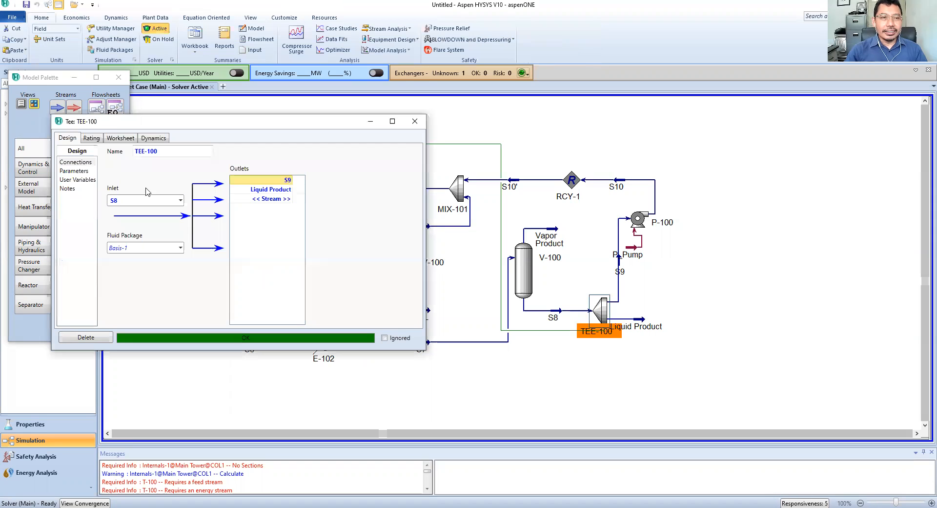
left_click(86, 172)
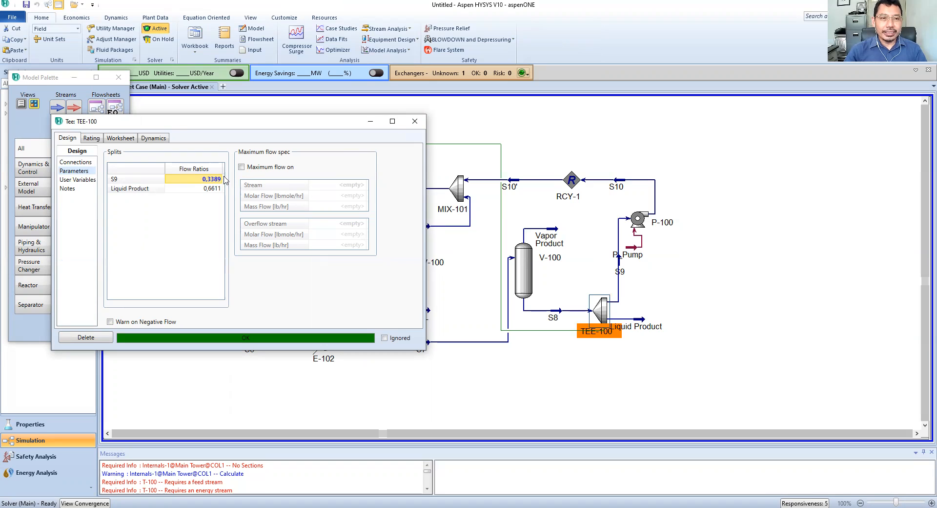
left_click(422, 125)
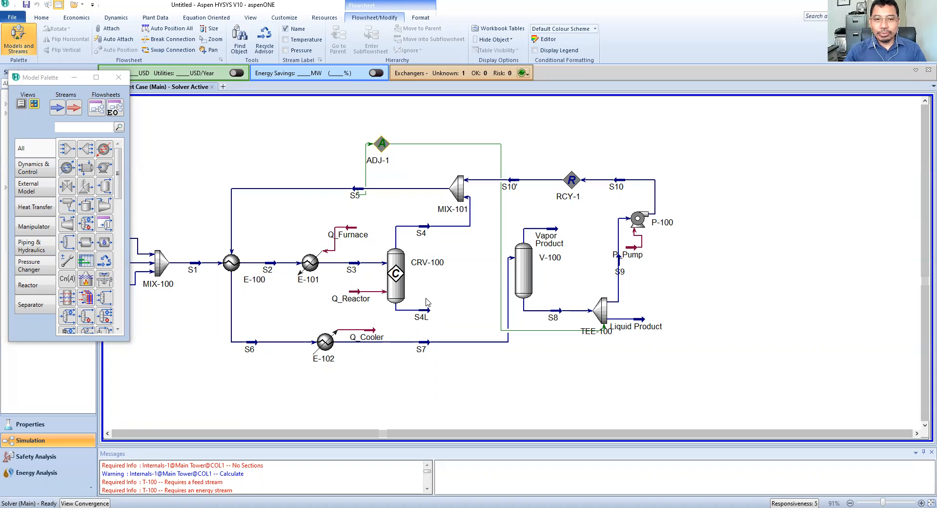
Add a new material stream in the empty area beside the recycle loop and name it S4ADJ.
mouse_move(428, 320)
mouse_move(436, 227)
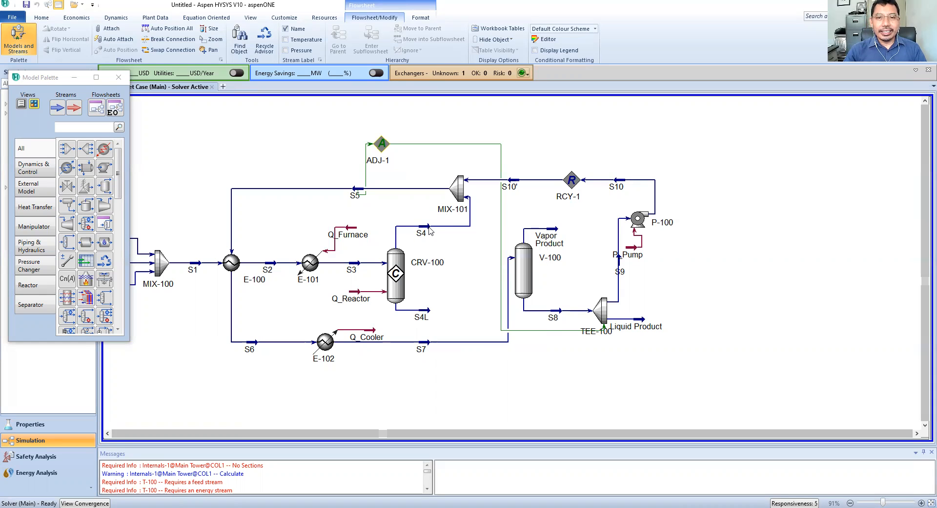
left_click(56, 108)
left_click(744, 254)
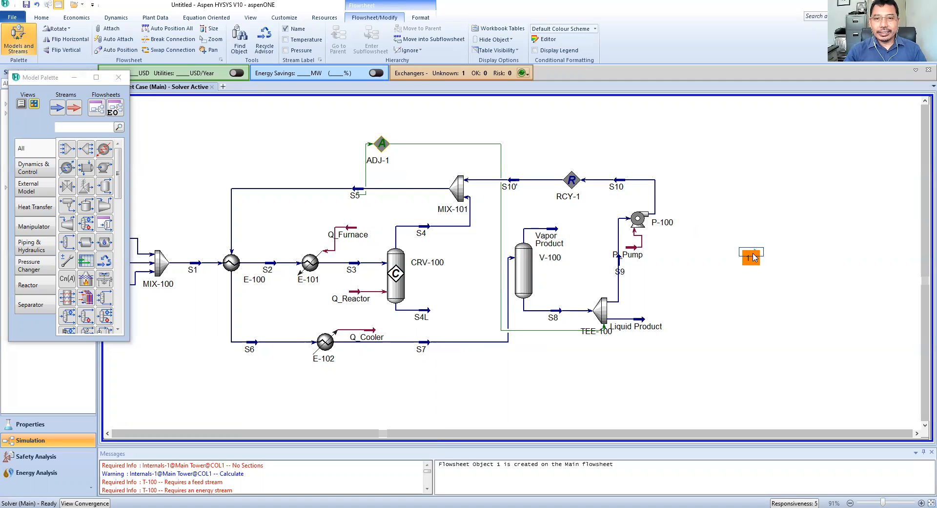
double_click(752, 256)
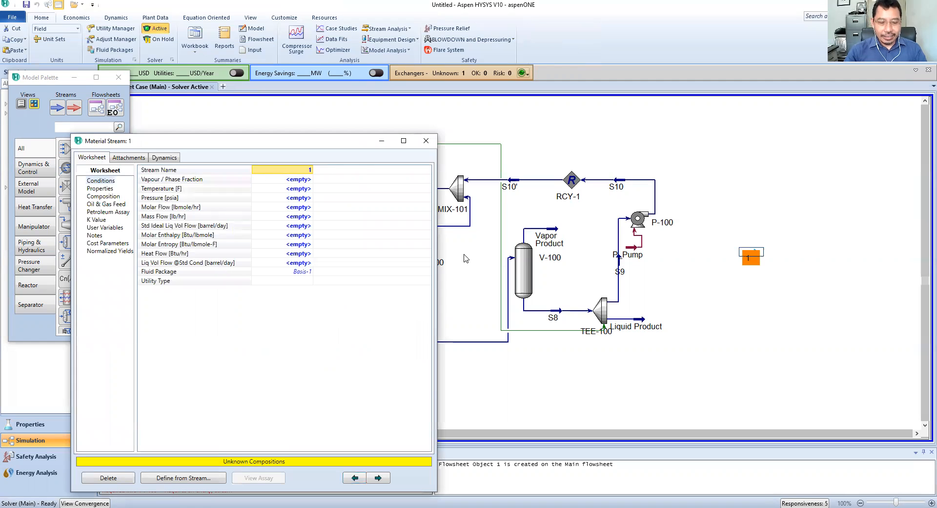
type("S4")
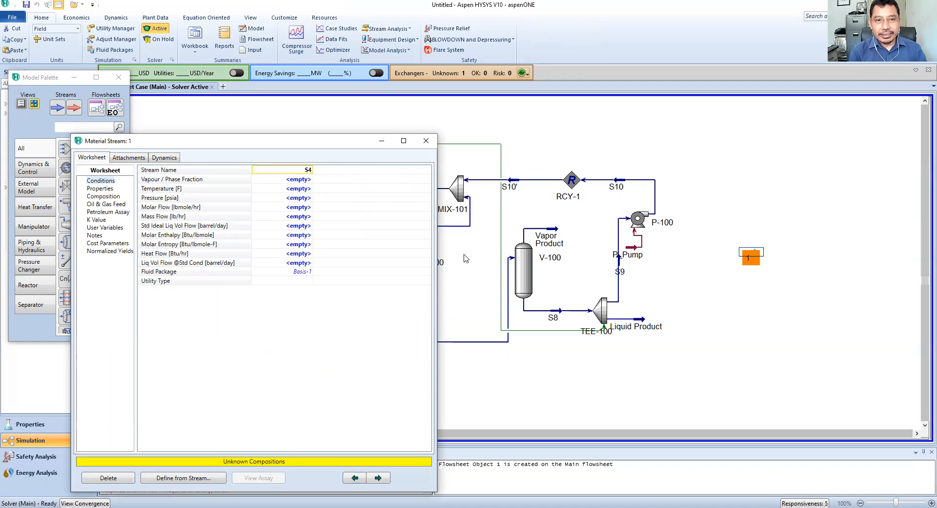
type("A")
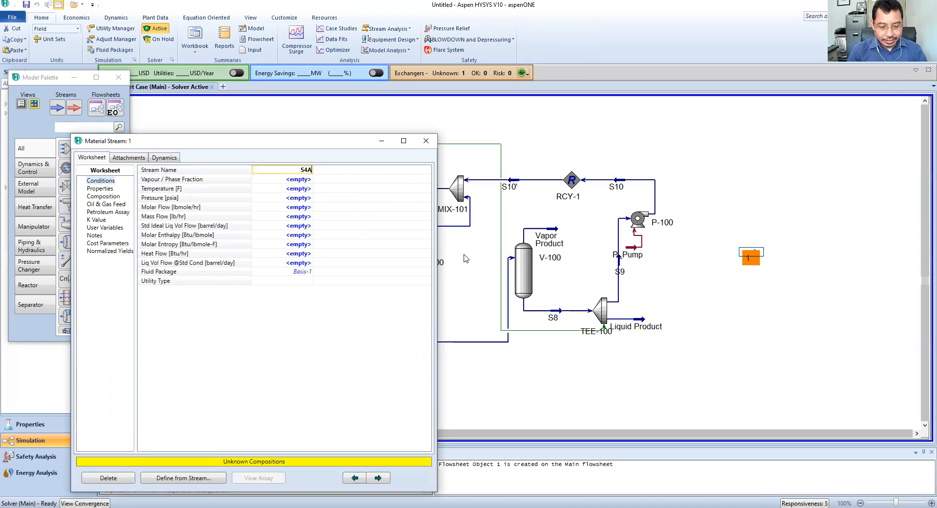
type("djDJ")
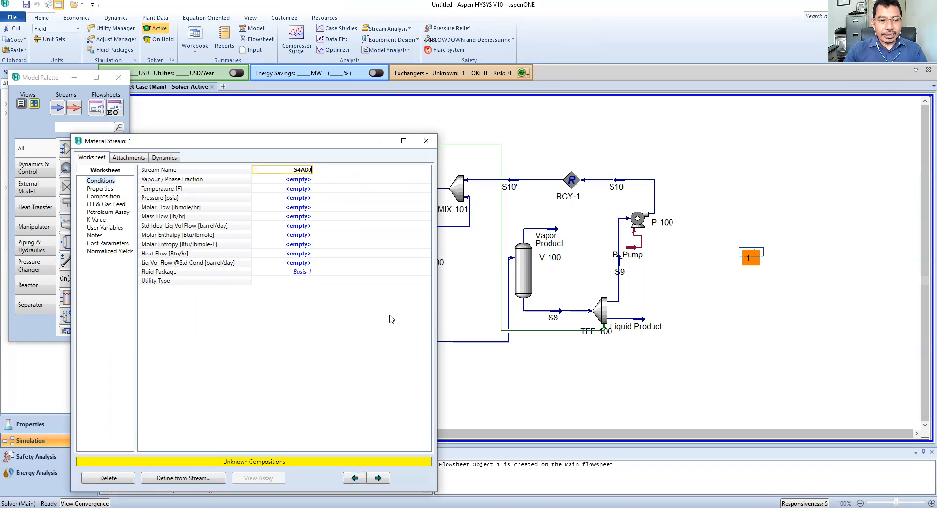
Define stream S4ADJ from stream S4, copying its temperature, pressure, composition and molar flow.
left_click(180, 480)
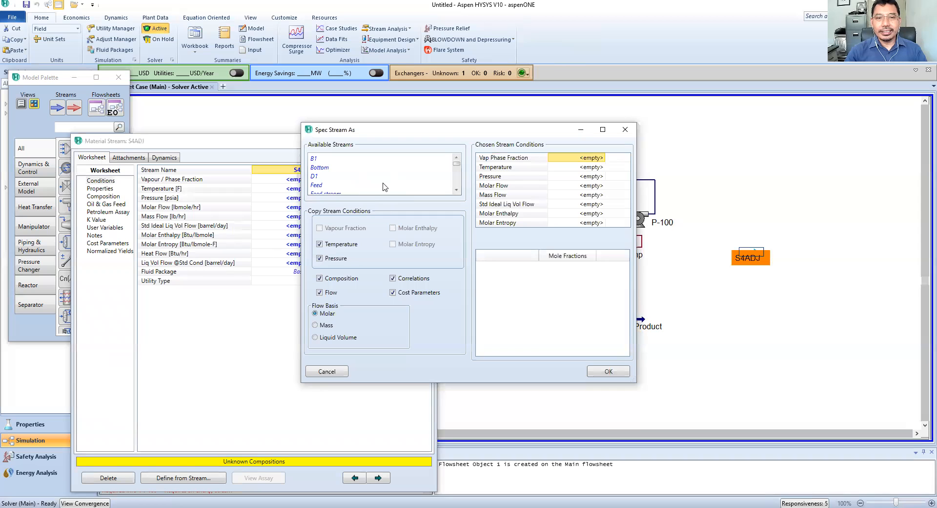
scroll(380, 178, "down", 2)
scroll(380, 179, "down", 2)
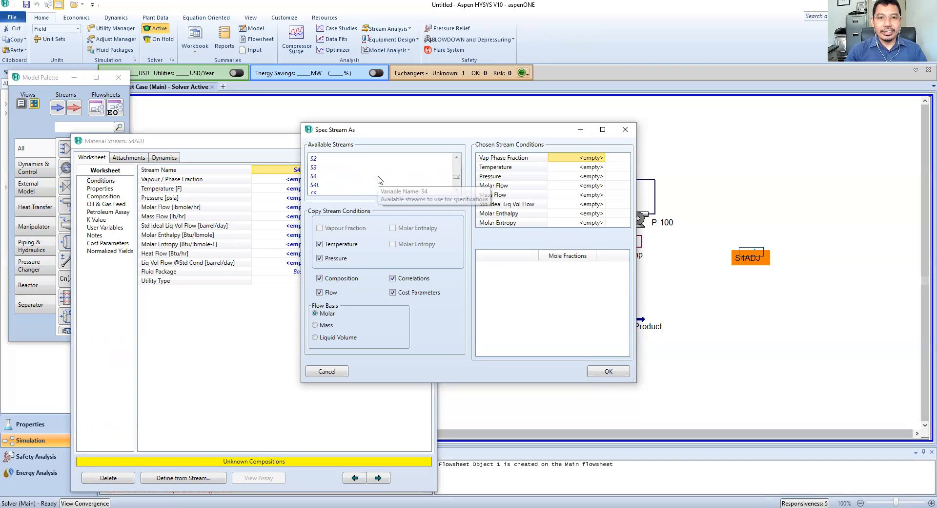
left_click(320, 177)
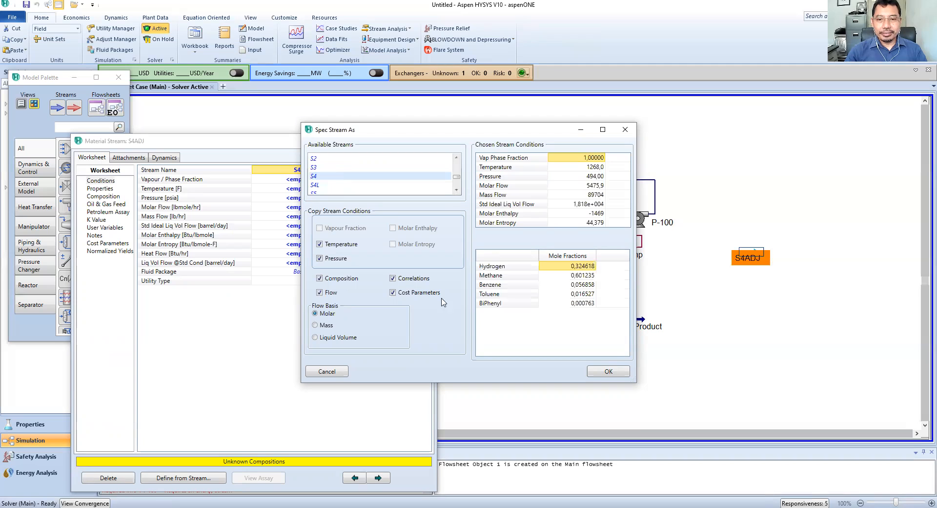
left_click(605, 372)
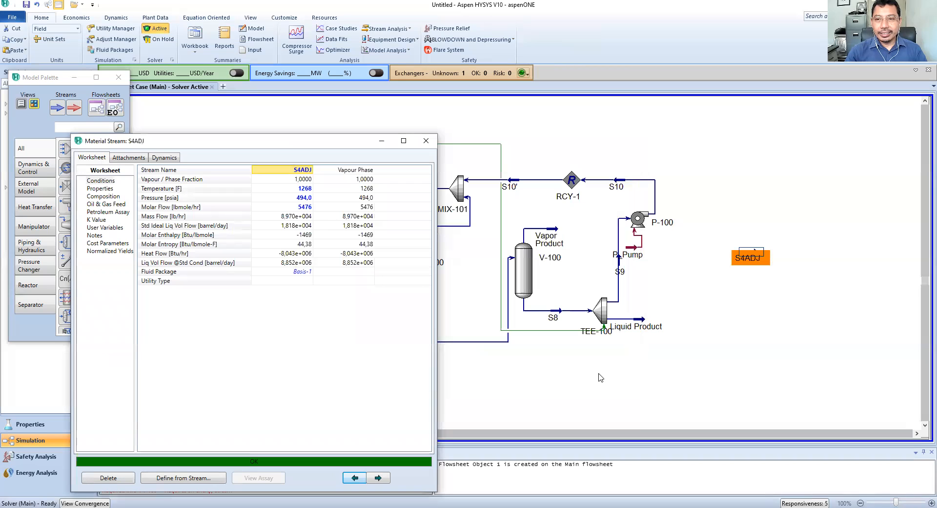
left_click(427, 141)
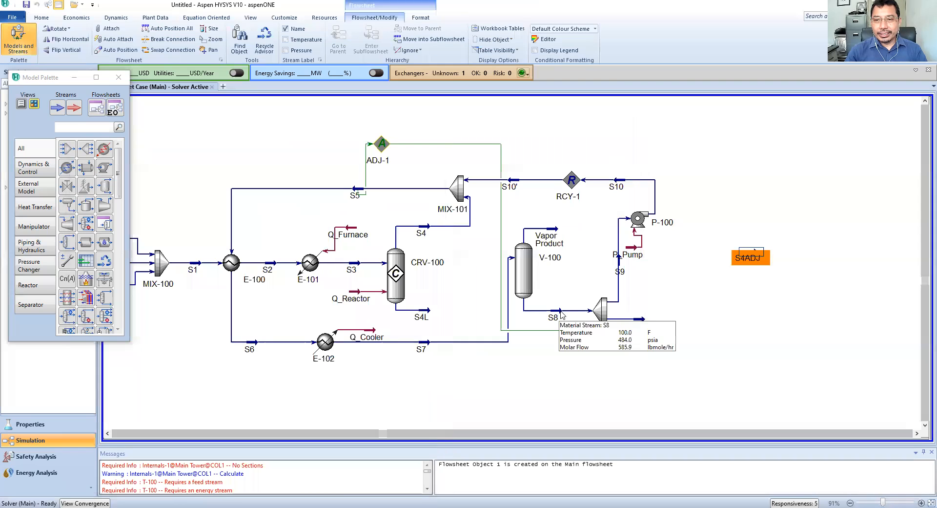
left_click(568, 370)
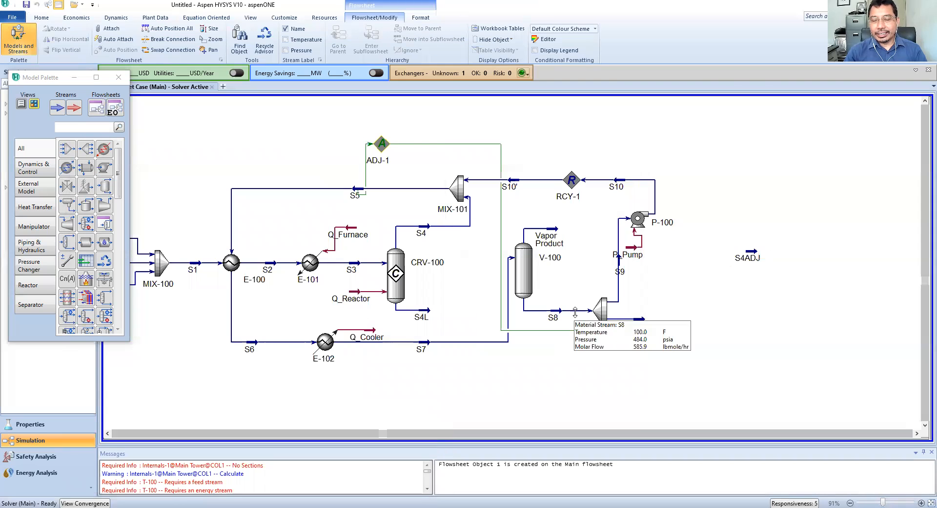
Add another material stream below S4ADJ and name it S8ADJ.
left_click(56, 108)
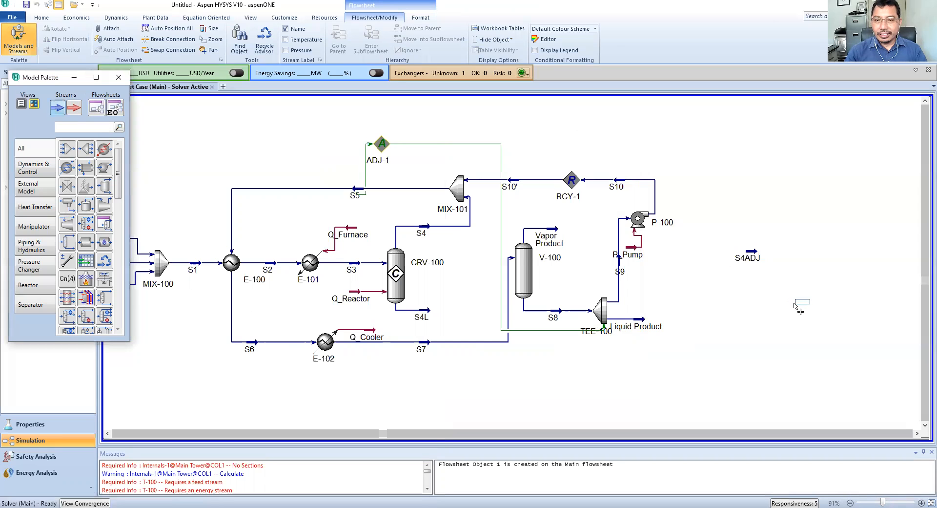
left_click(797, 306)
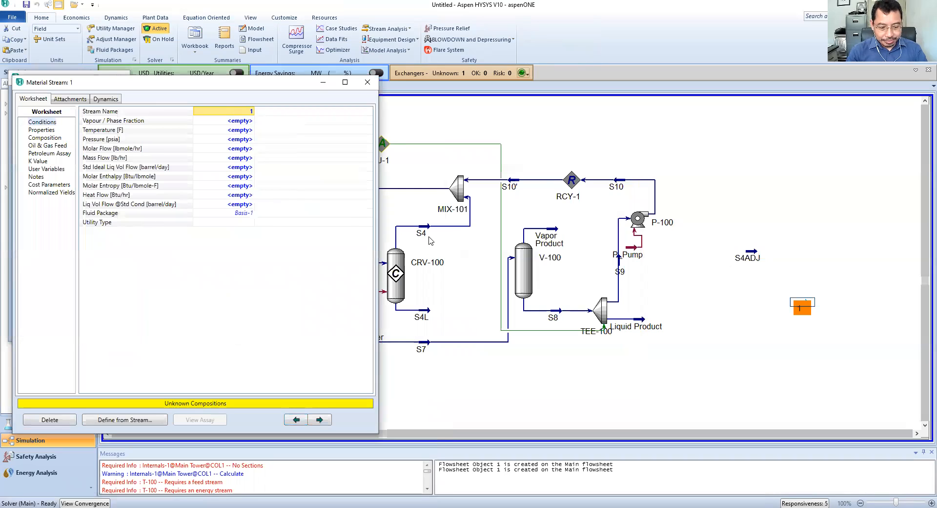
type("S8ADJ")
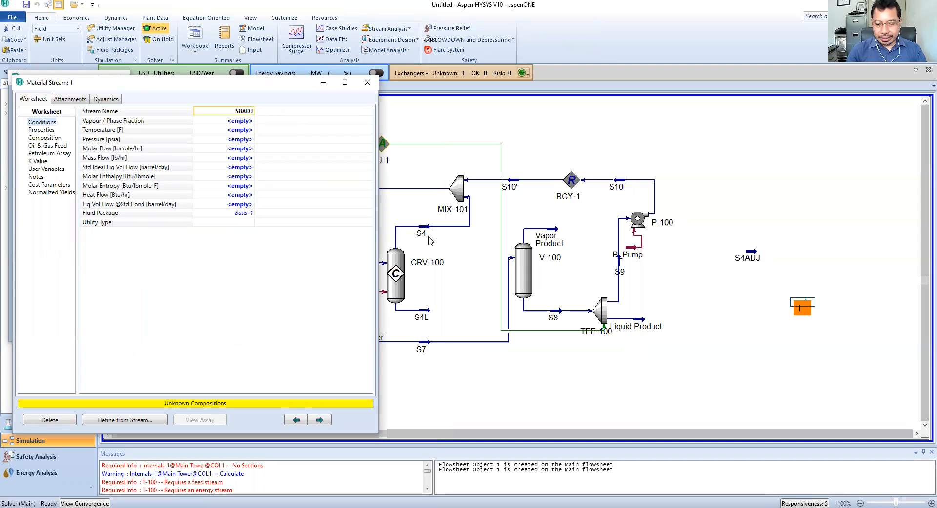
key("Return")
Define stream S8ADJ from stream S8, copying its temperature, pressure, composition and molar flow.
left_click(131, 423)
left_click(130, 423)
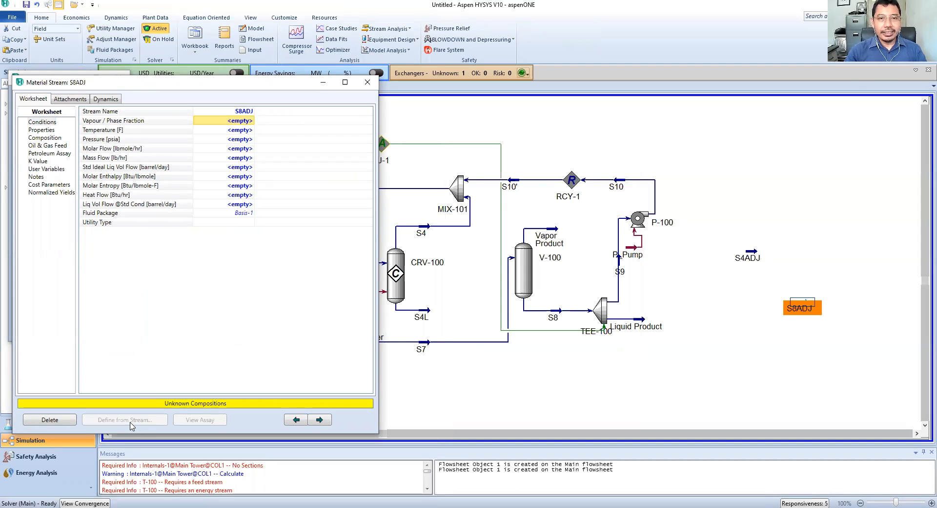
scroll(324, 184, "down", 5)
left_click(317, 176)
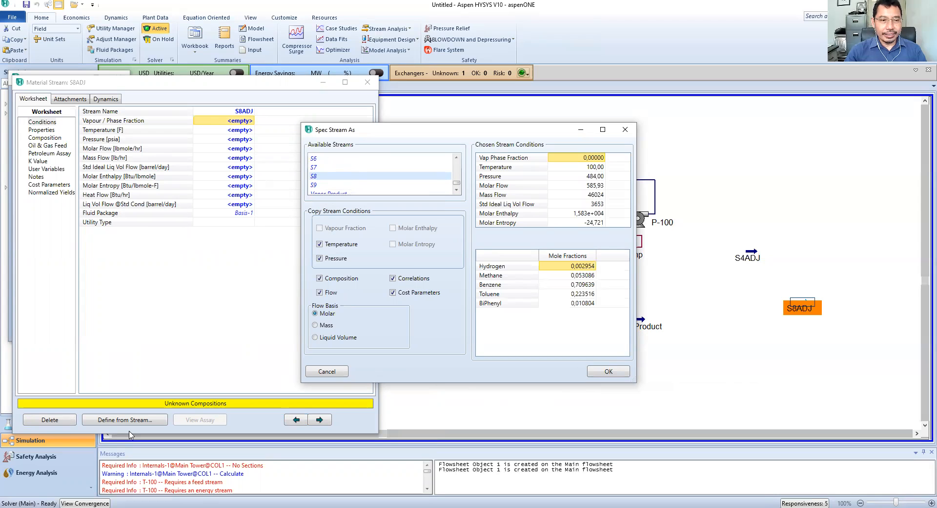
left_click(609, 372)
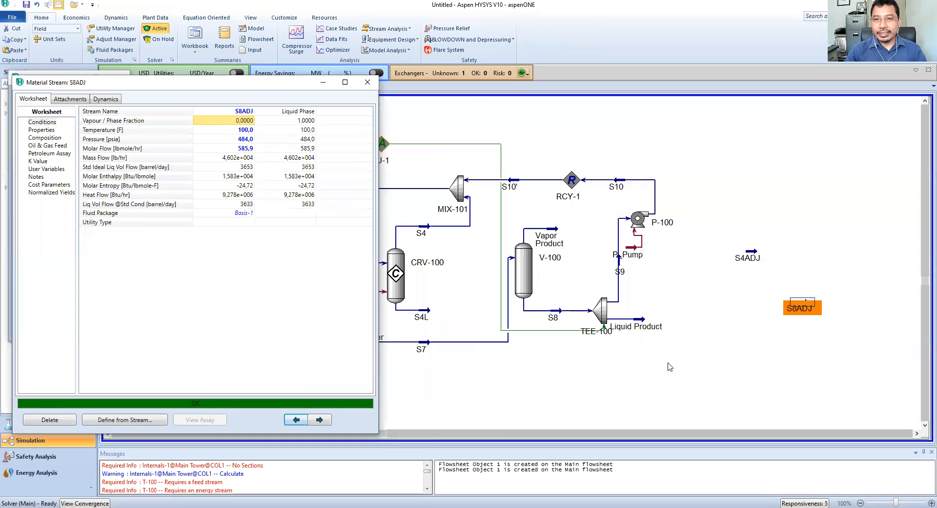
left_click(584, 315)
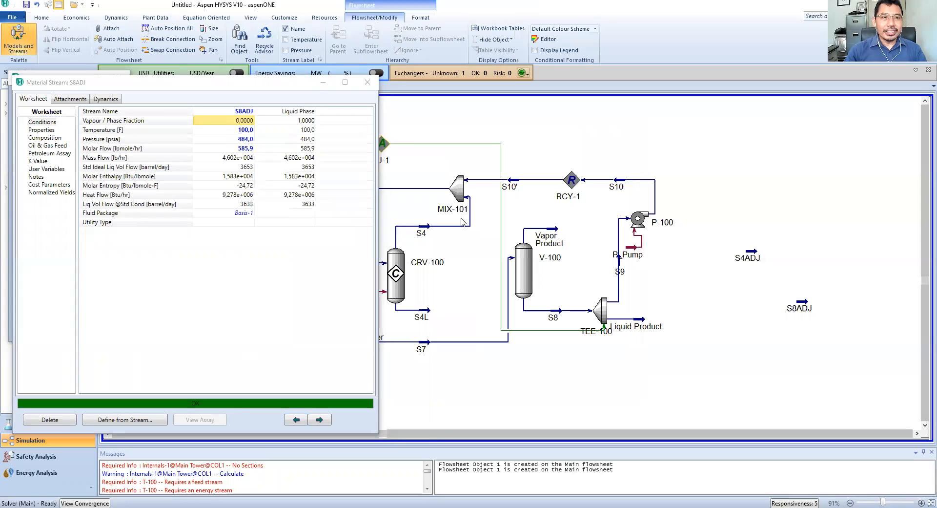
left_click(367, 83)
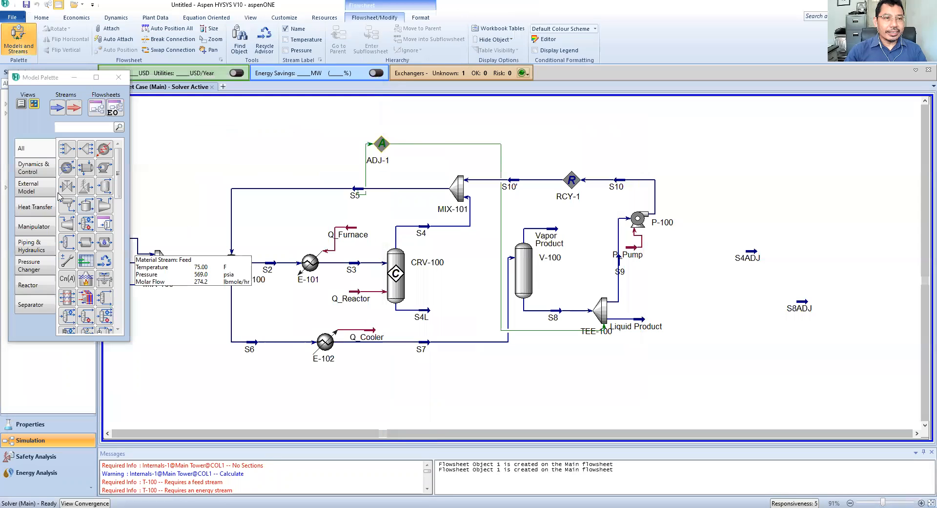
Place a new tee beside the copied streams, aligning S8ADJ under S4ADJ and the tee just downstream of S8ADJ.
left_click(86, 151)
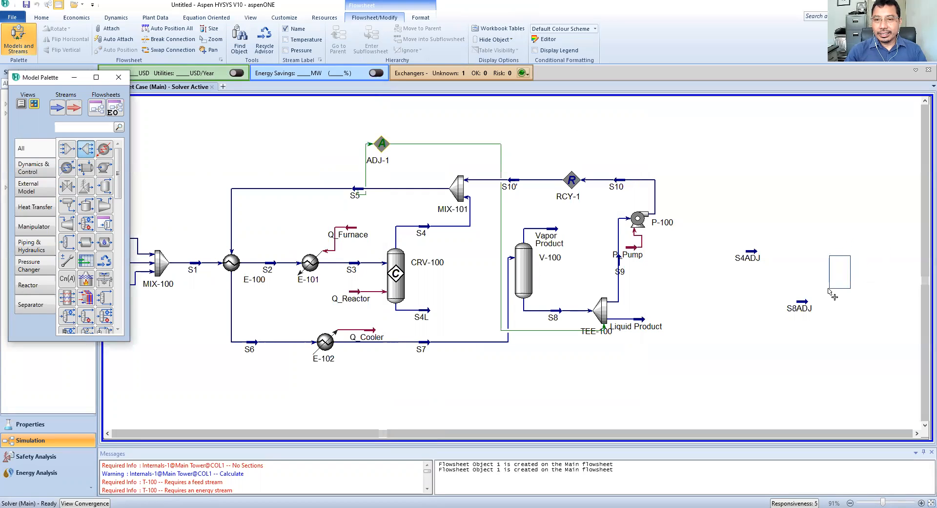
left_click(836, 273)
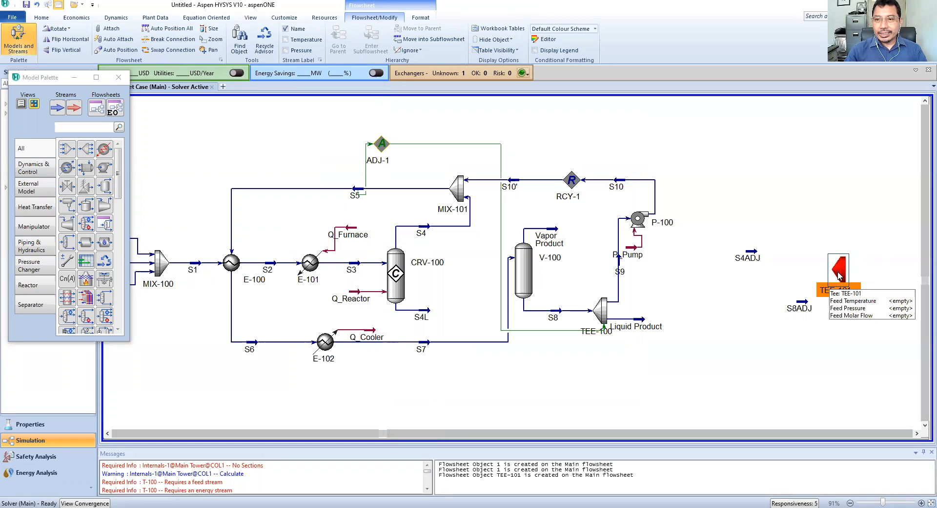
left_click_drag(805, 304, 760, 300)
left_click(788, 271)
left_click_drag(835, 272, 808, 296)
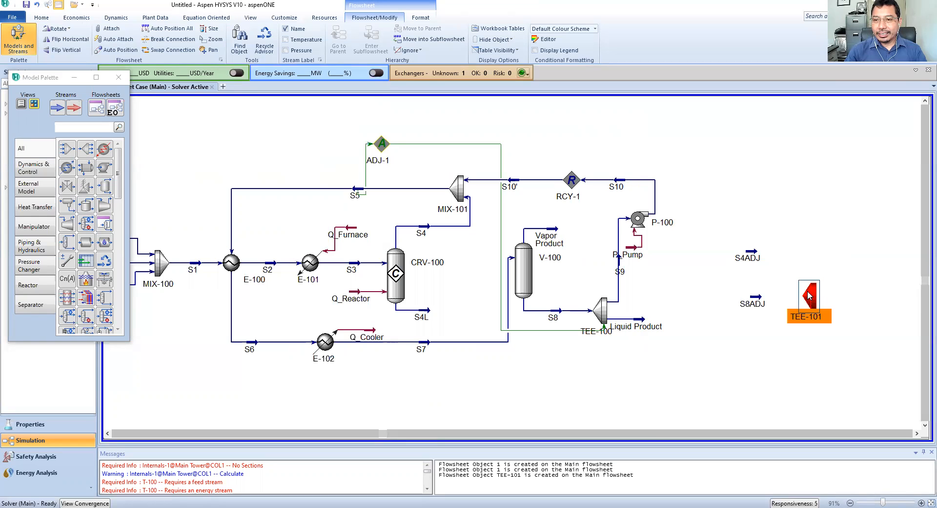
Connect S8ADJ as the new tee's inlet and create two outlet streams named S9ADJ and LiqProd.
double_click(808, 295)
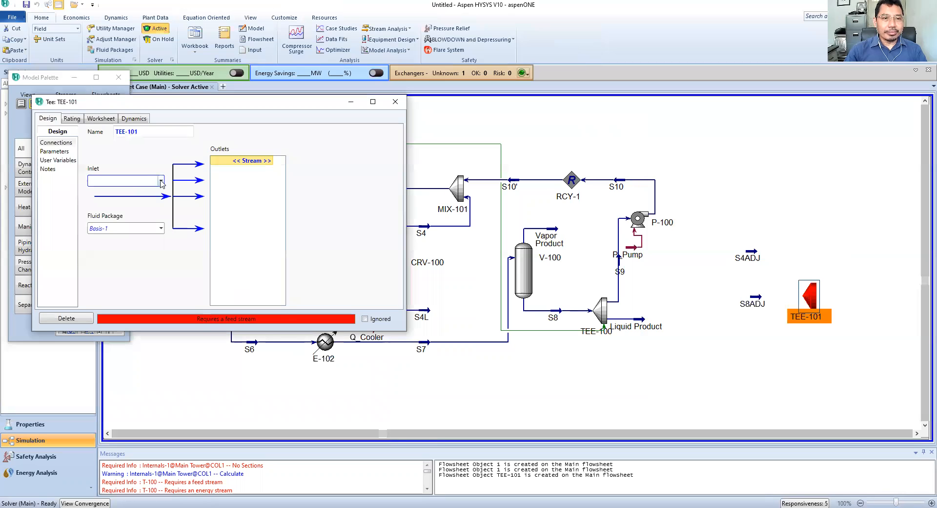
left_click(162, 181)
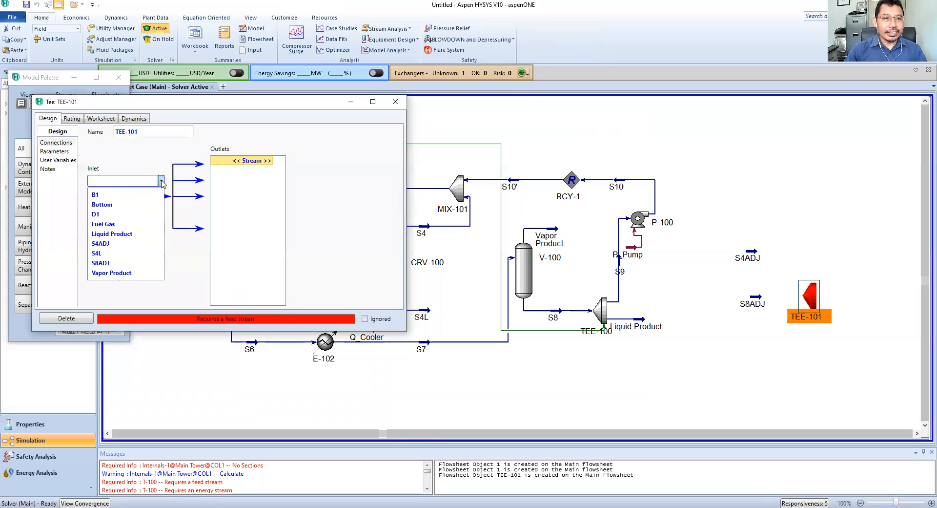
left_click(112, 264)
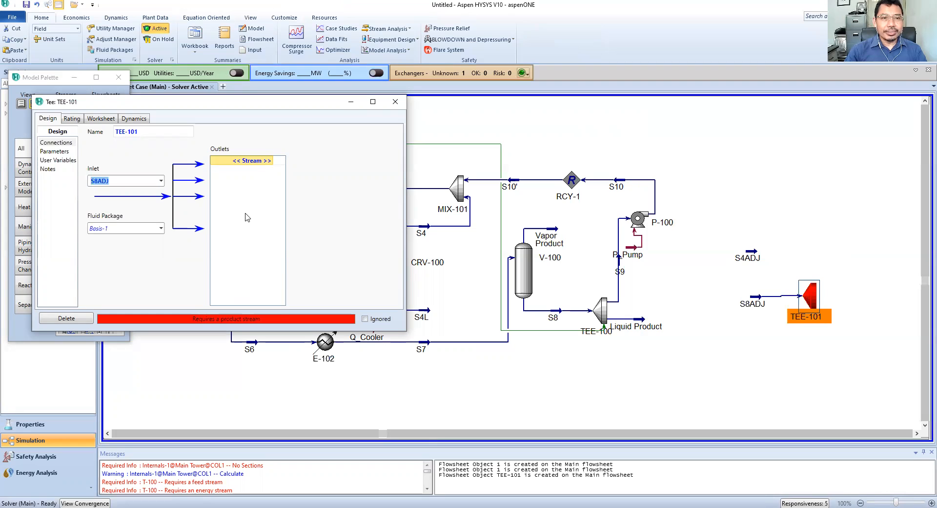
left_click(261, 162)
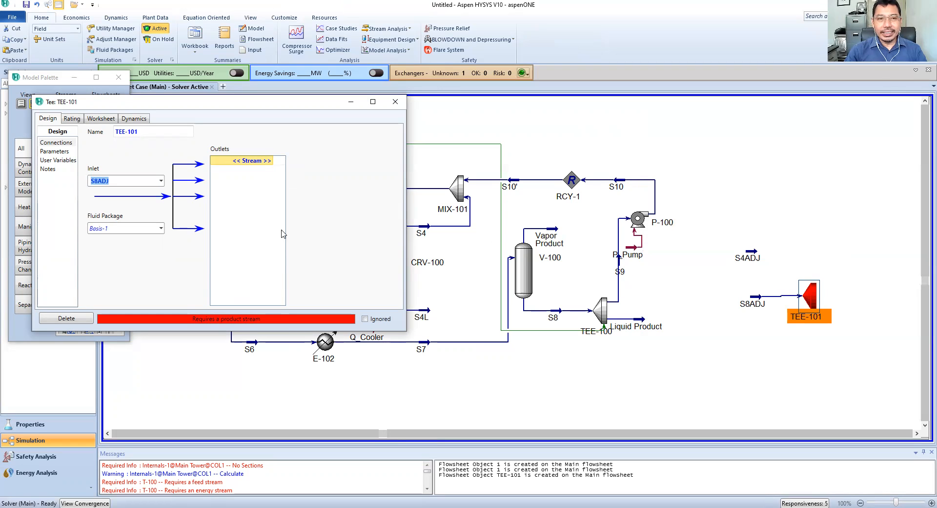
left_click(250, 161)
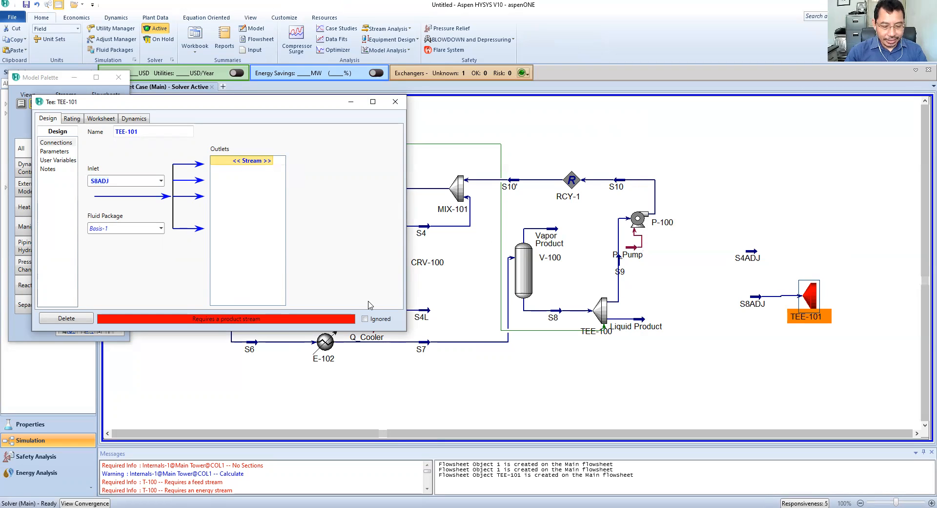
type("S9ADJ")
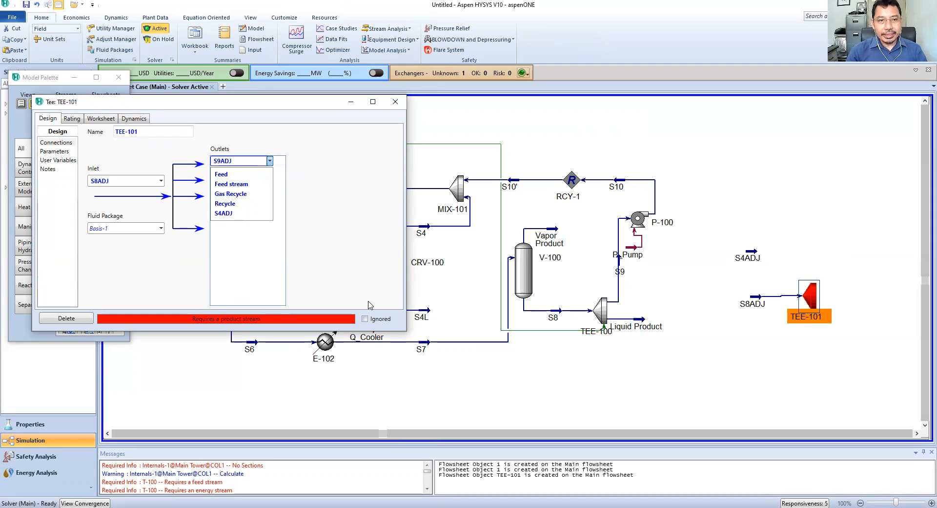
key("Return")
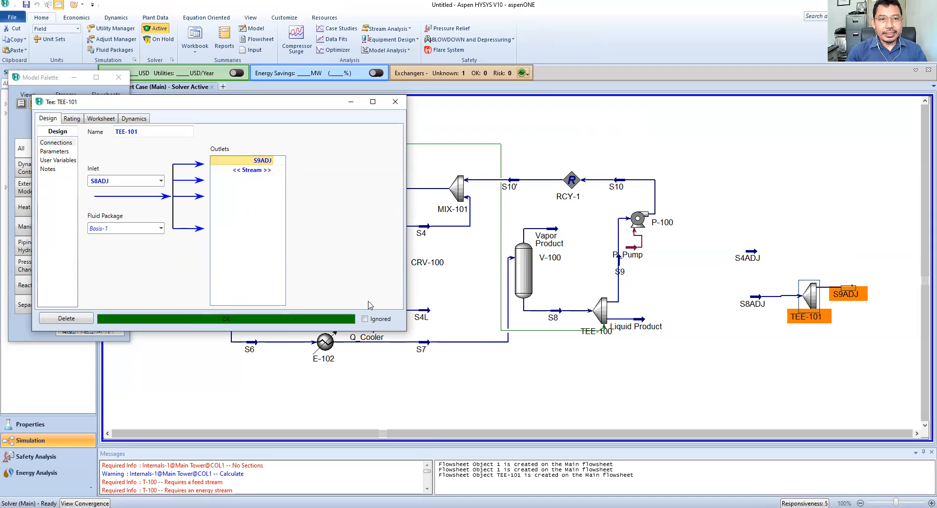
left_click(251, 170)
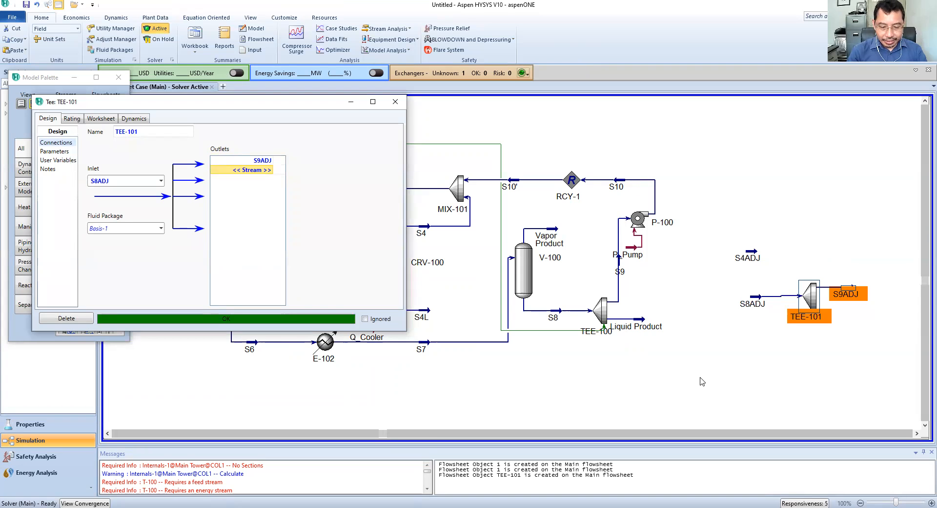
type("LiqProd")
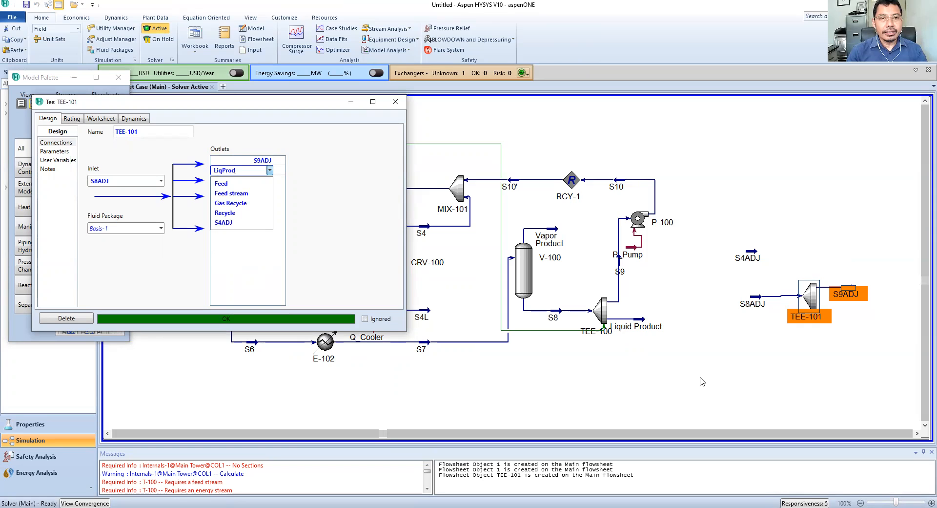
key("Return")
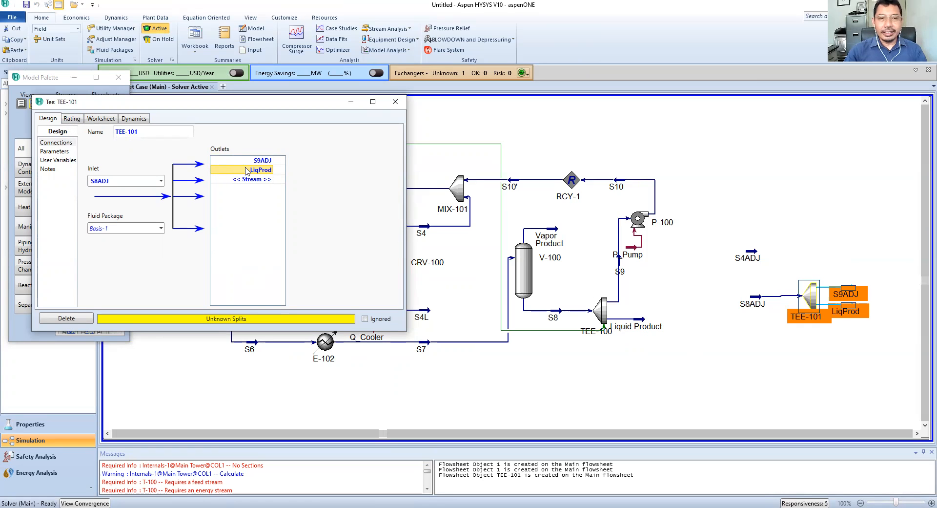
Set the new tee's flow ratio for S9ADJ to 0.4 and close its properties.
left_click(53, 151)
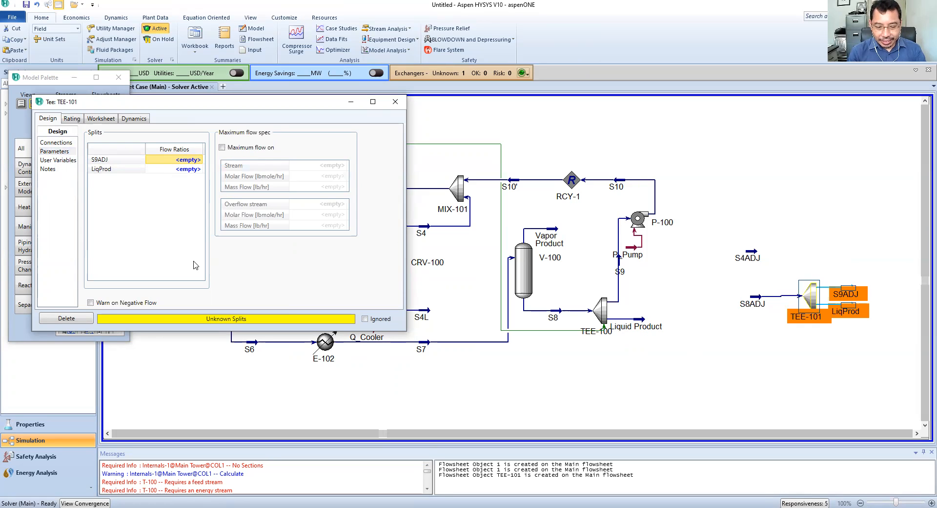
type("0.4")
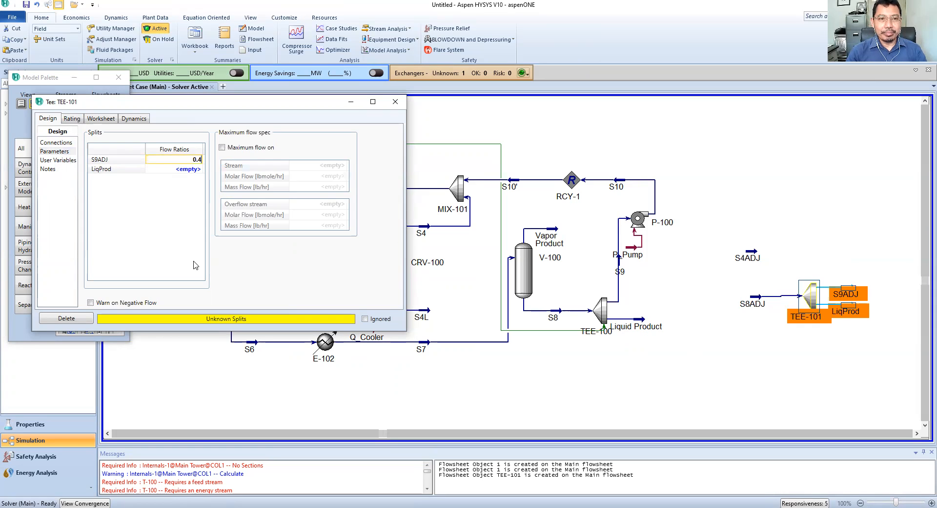
key("Return")
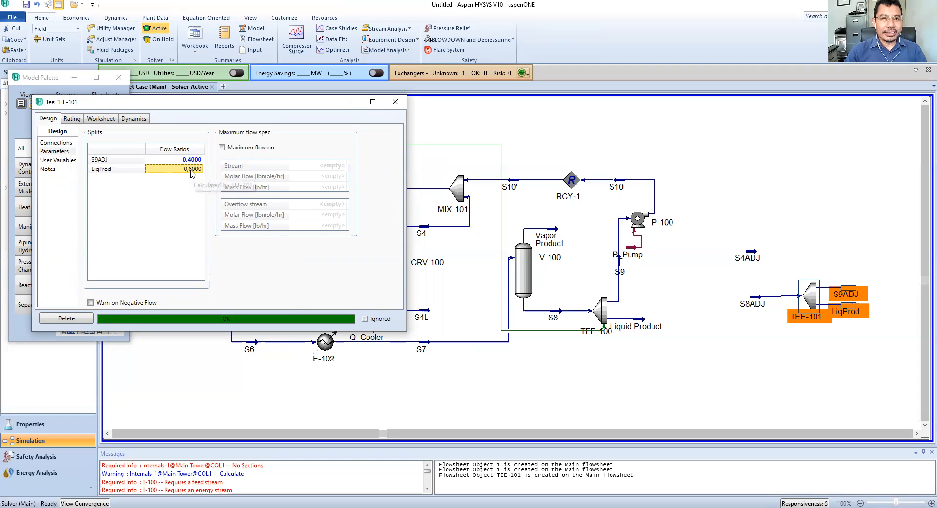
left_click(395, 101)
left_click(811, 296)
left_click(795, 369)
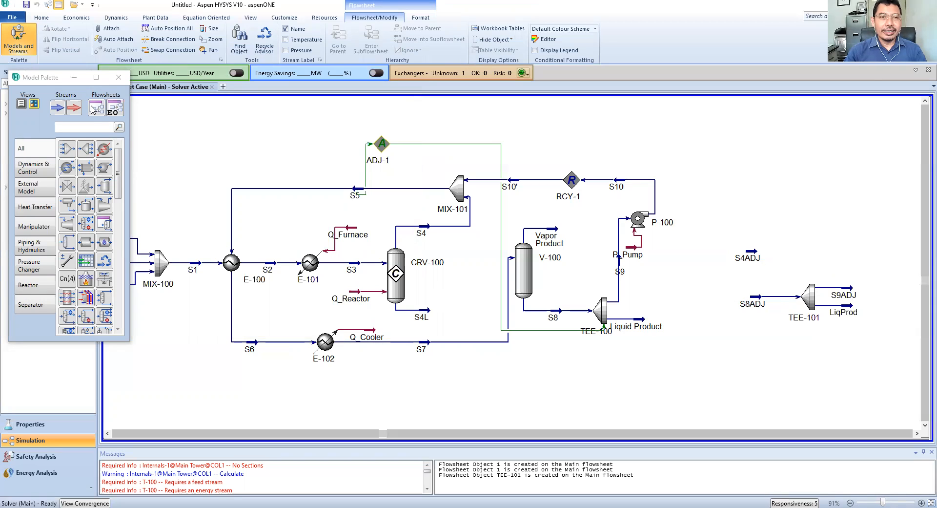
Place a mixer above the new tee and connect S4ADJ and S9ADJ as its inlets.
left_click(66, 147)
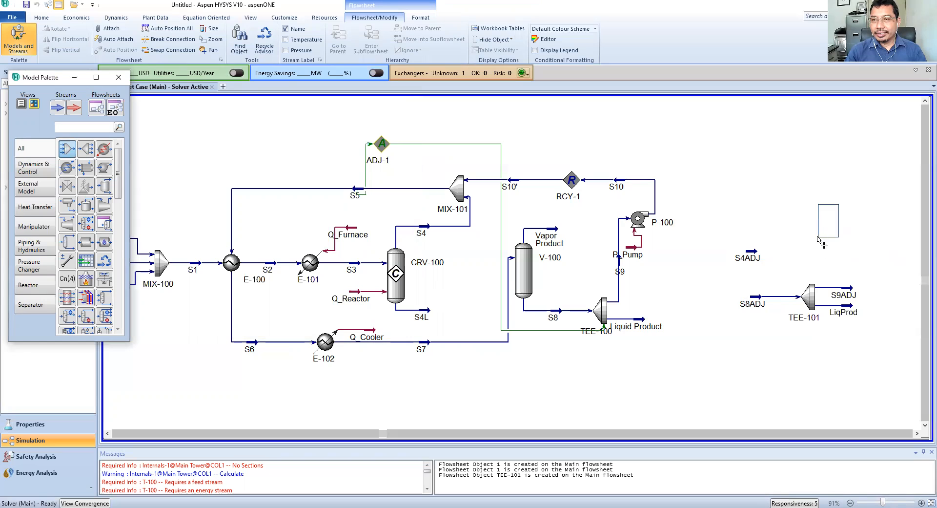
left_click(826, 258)
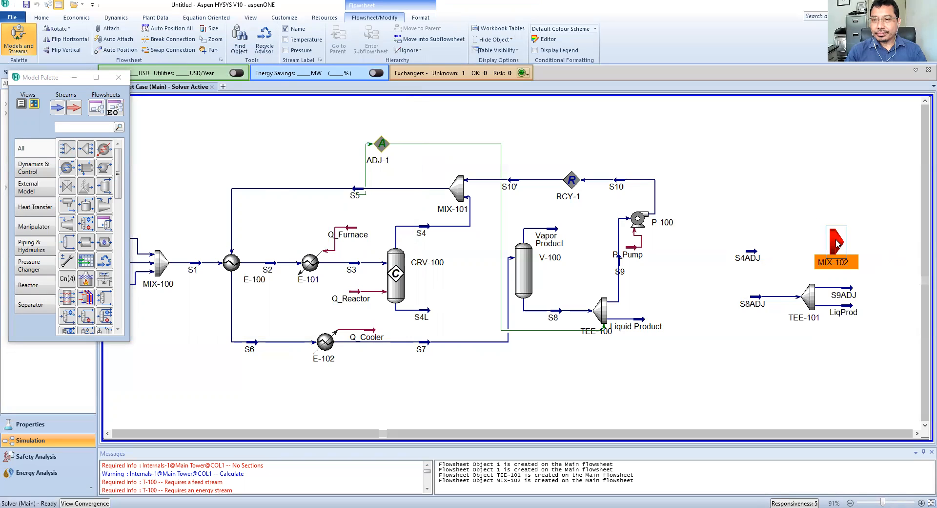
double_click(837, 244)
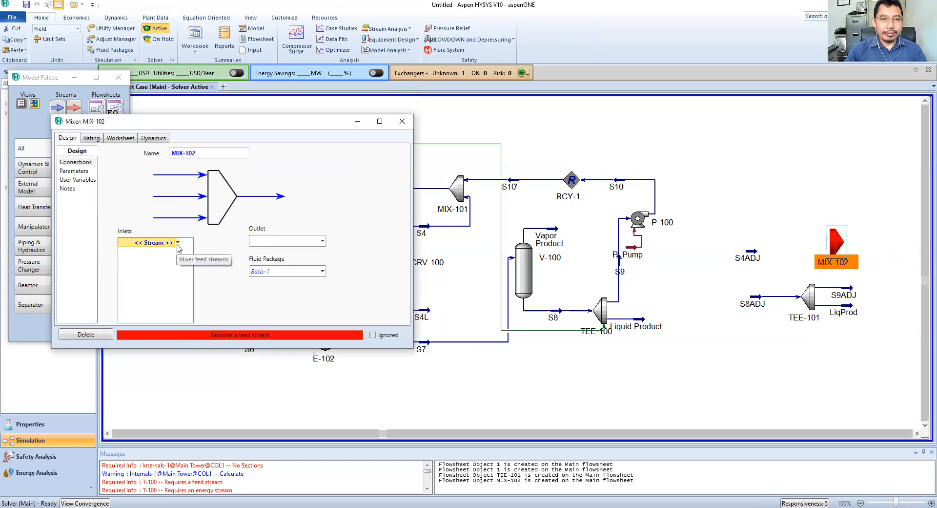
left_click(178, 243)
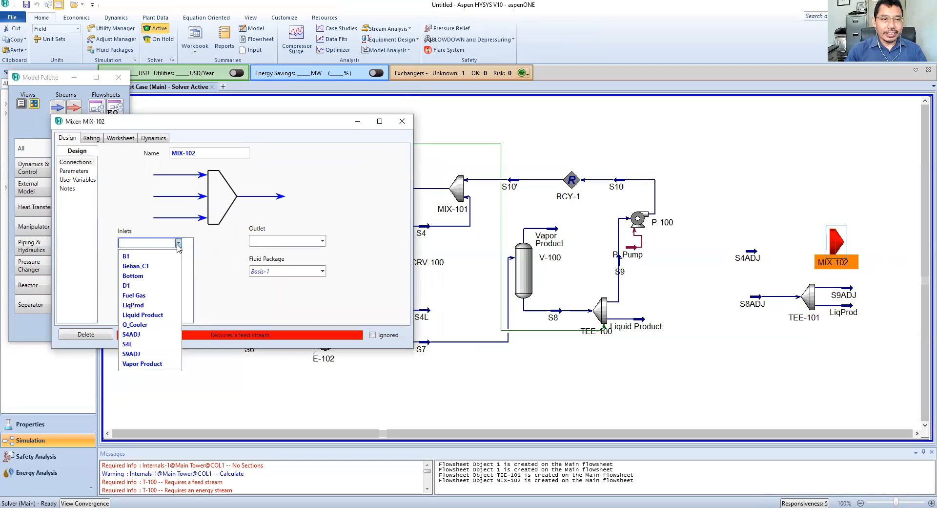
left_click(132, 335)
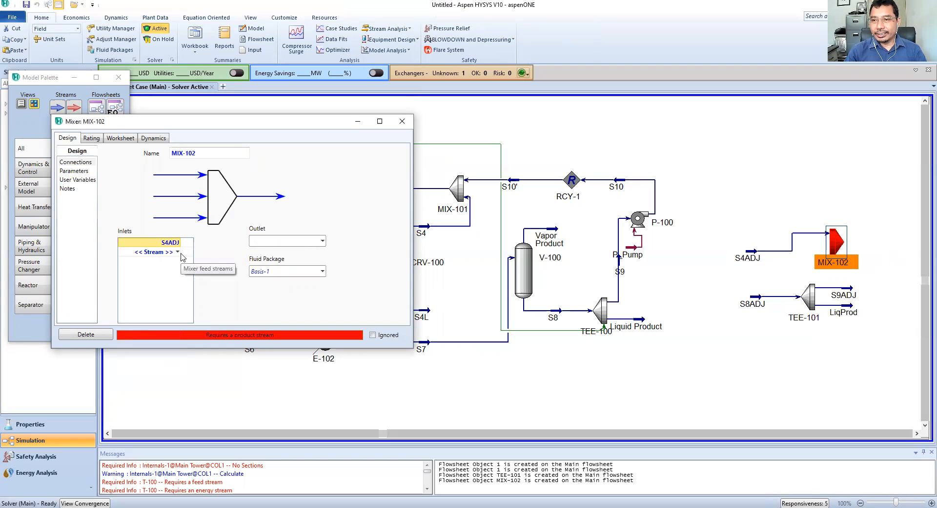
left_click(178, 252)
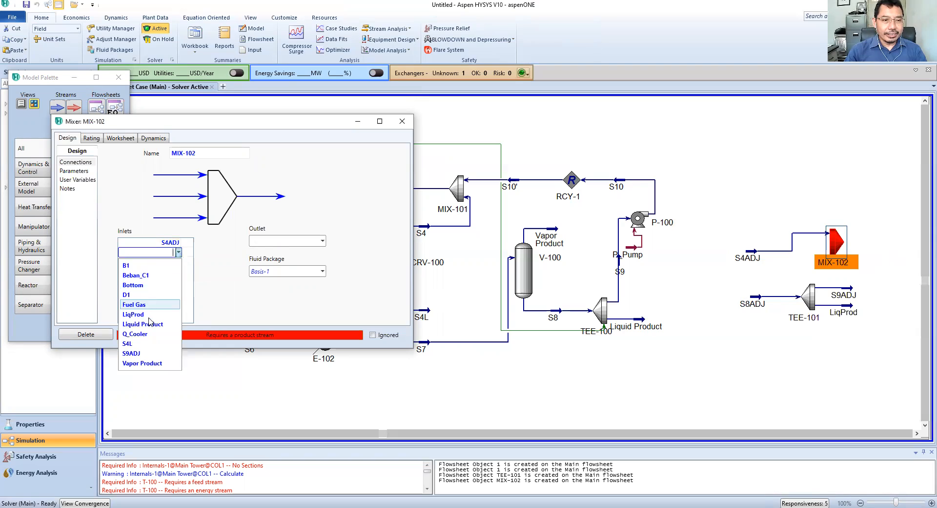
left_click(144, 354)
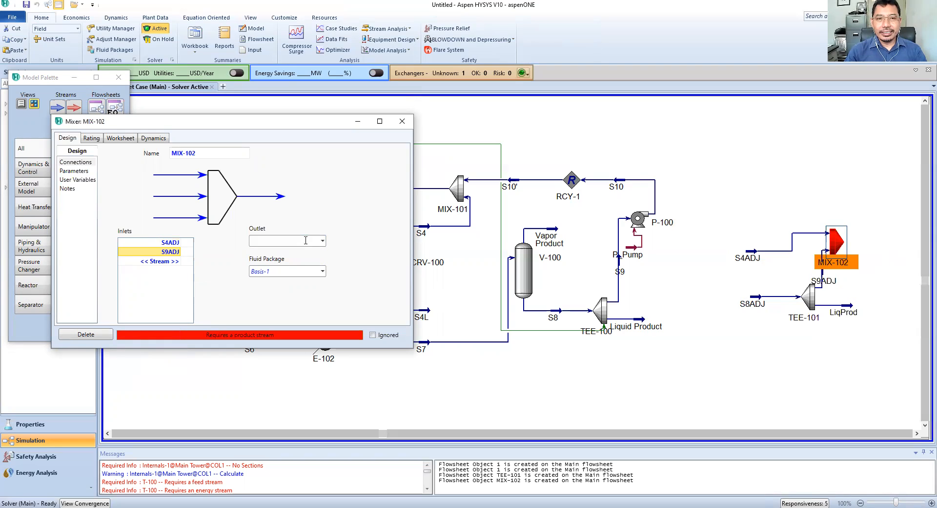
Create the new mixer's outlet stream as S10Dingin and close the mixer properties.
left_click(267, 242)
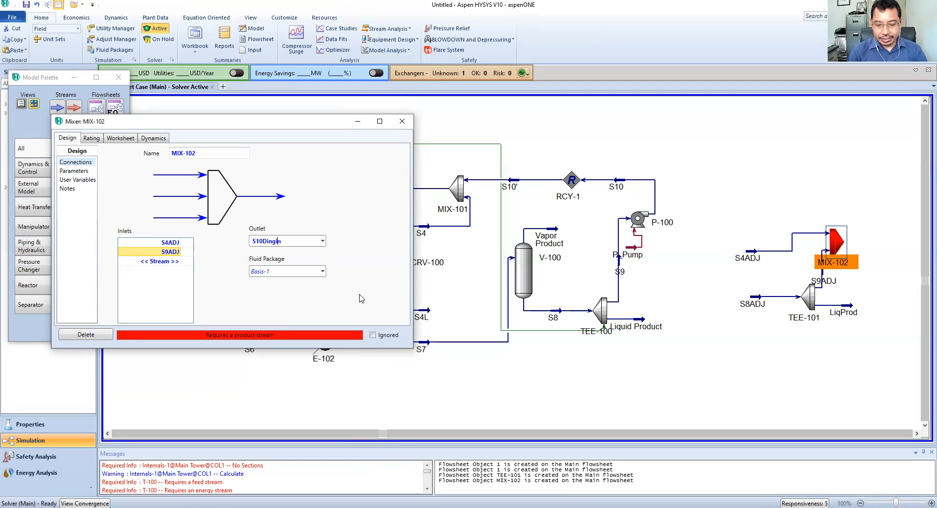
key("Return")
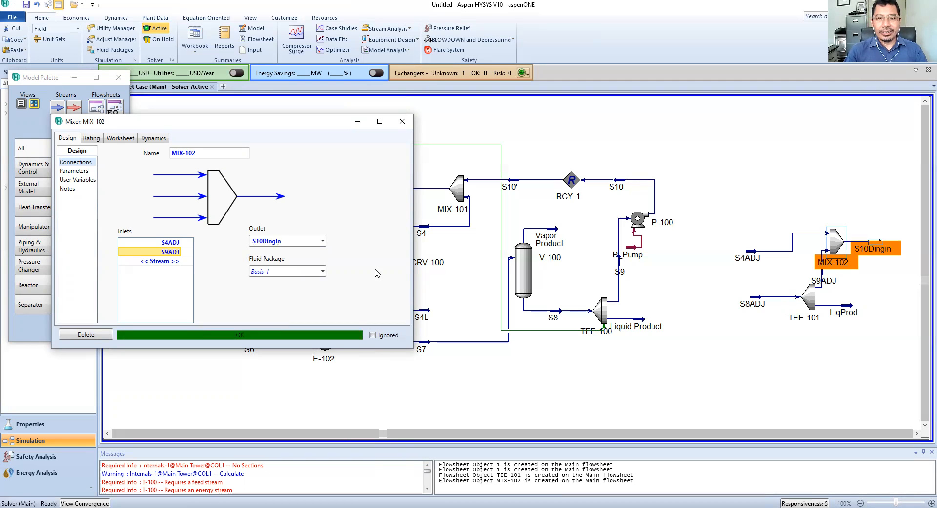
left_click(402, 122)
Straighten the S4ADJ line into the new mixer and shift S8ADJ and its tee away from the mixer.
left_click_drag(750, 253, 748, 234)
mouse_move(749, 238)
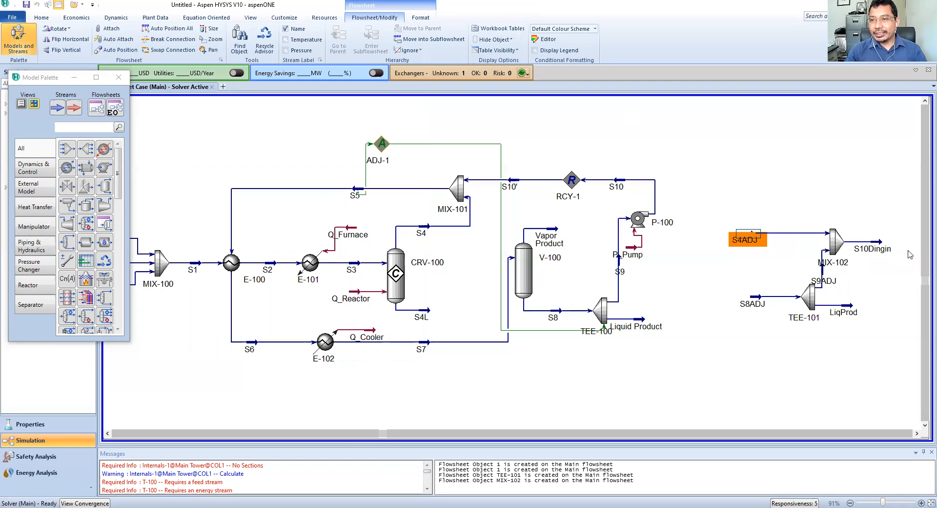
mouse_move(883, 245)
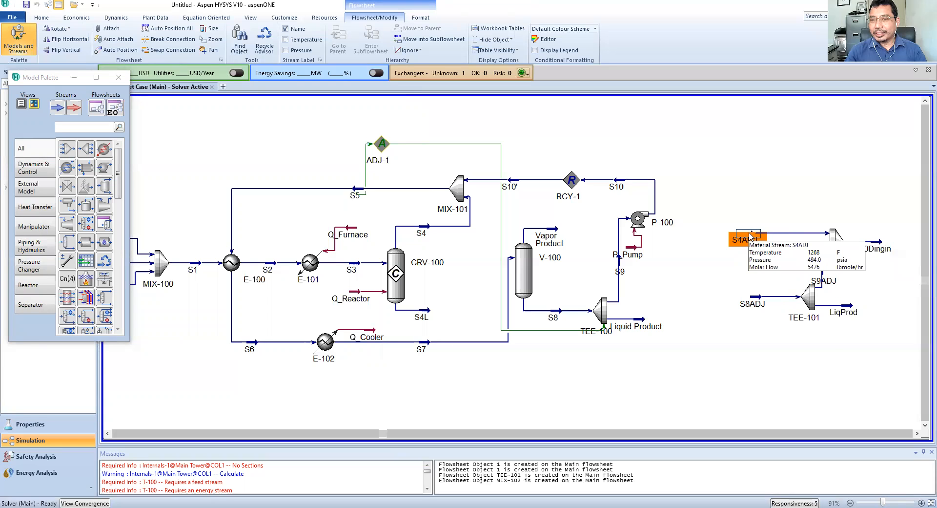
left_click(807, 298)
left_click_drag(755, 298, 730, 297)
left_click(807, 307)
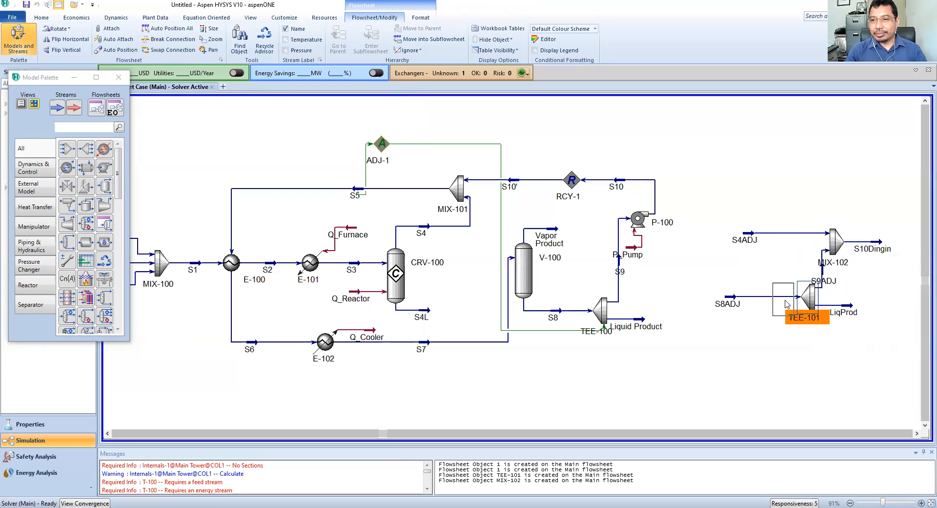
left_click_drag(806, 307, 780, 307)
left_click(801, 336)
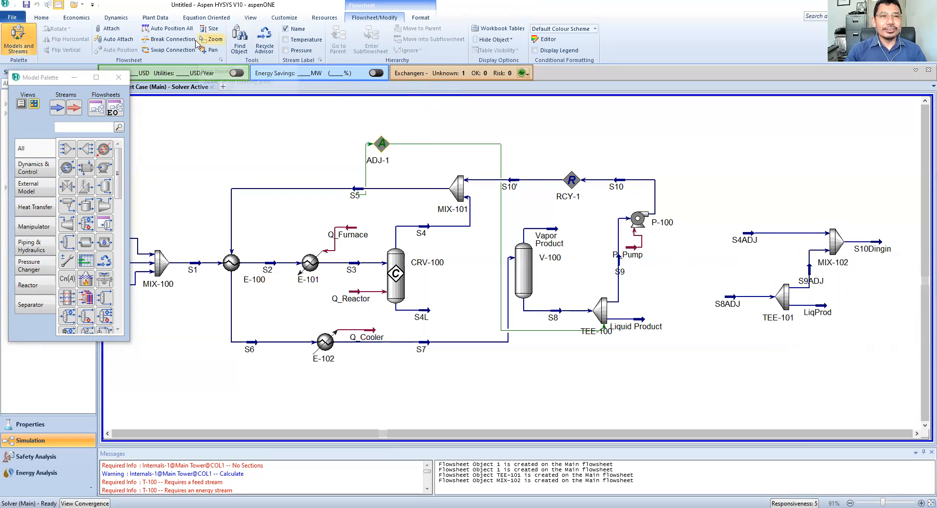
Break the connection between stream S9ADJ and the new mixer.
left_click(171, 39)
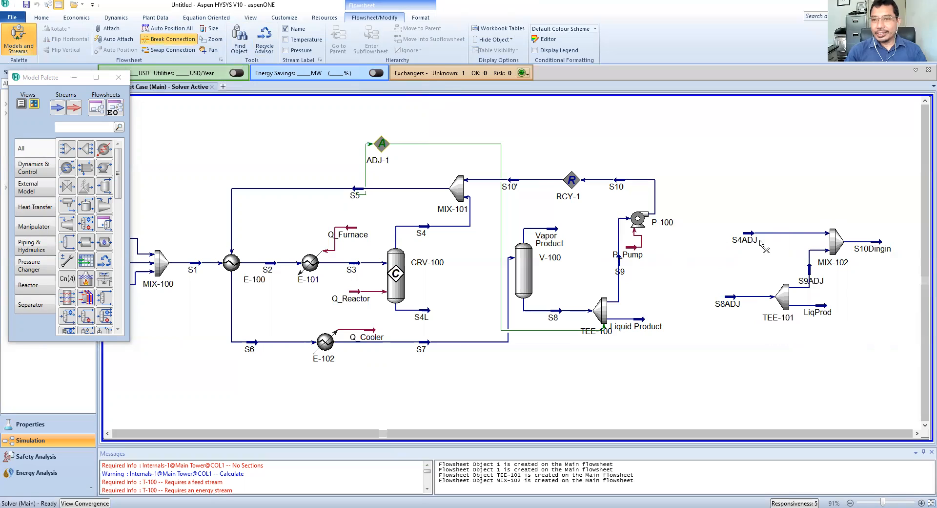
left_click(810, 261)
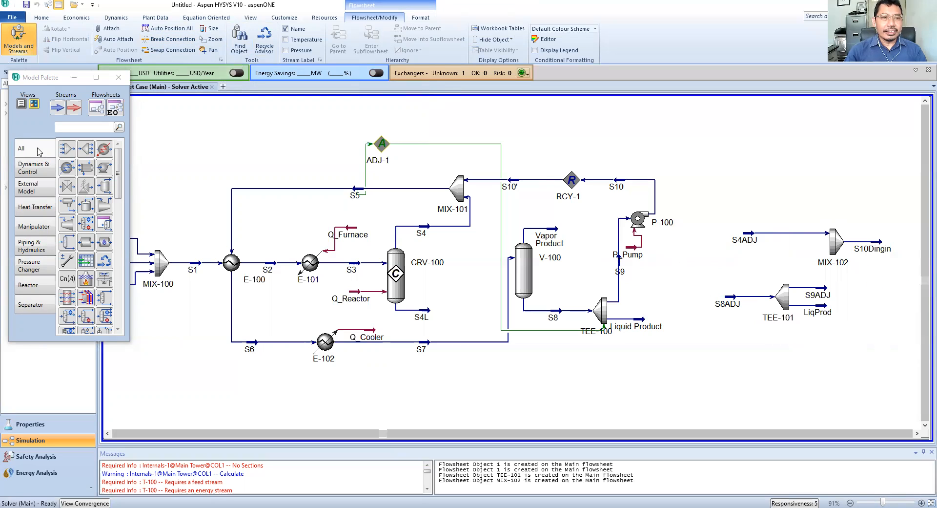
left_click(54, 110)
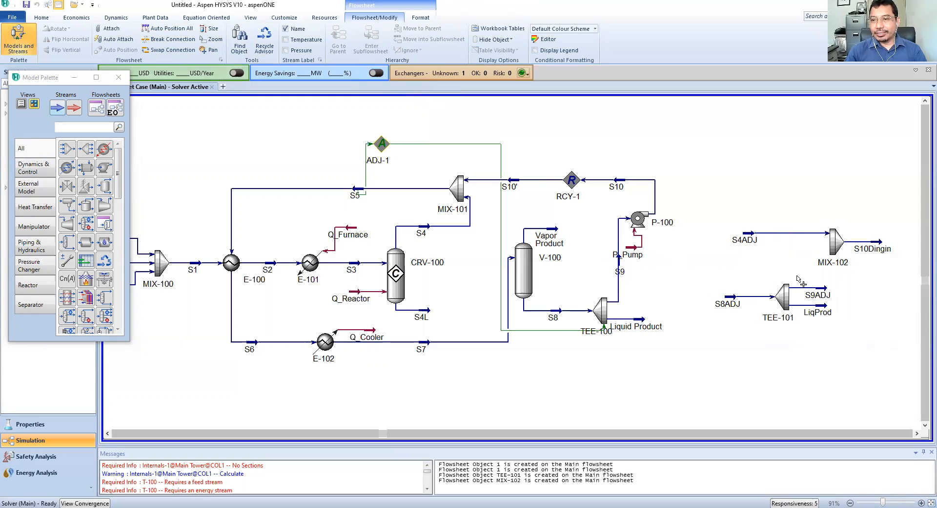
left_click(850, 291)
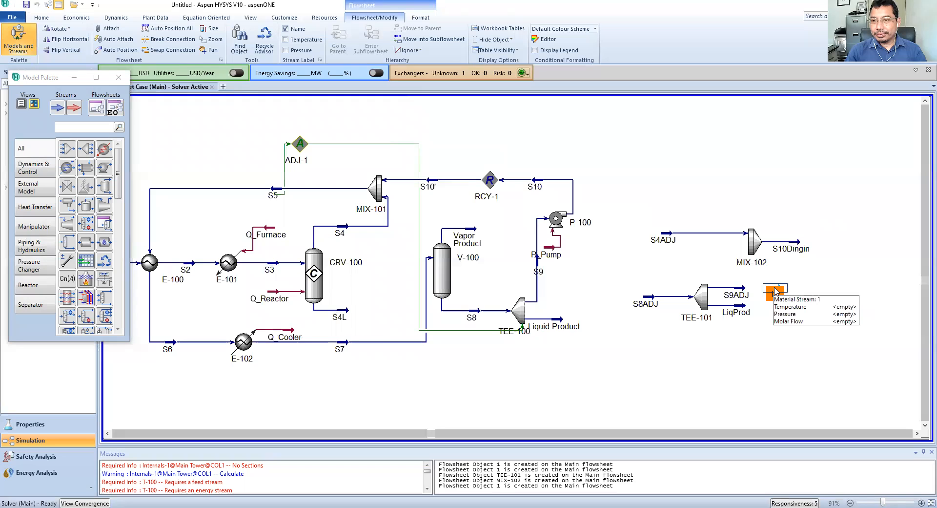
left_click(869, 349)
key("Delete")
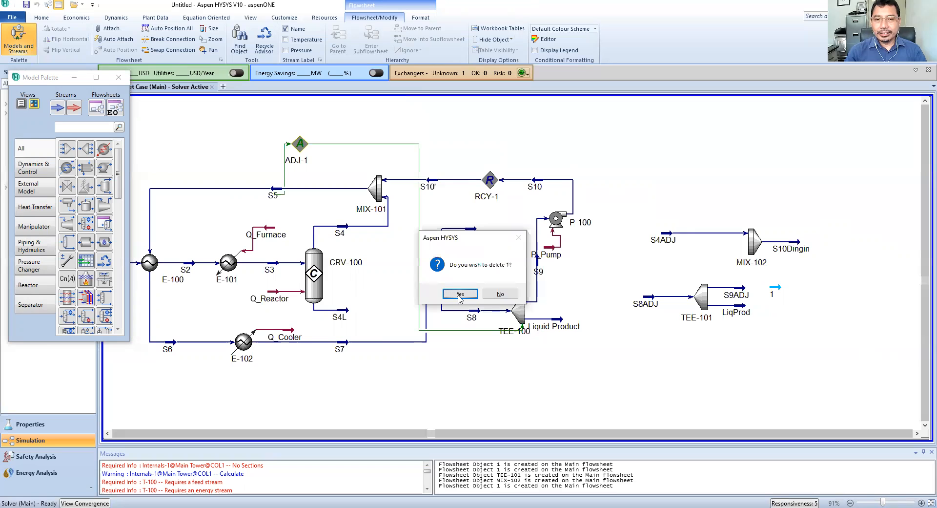
key("Return")
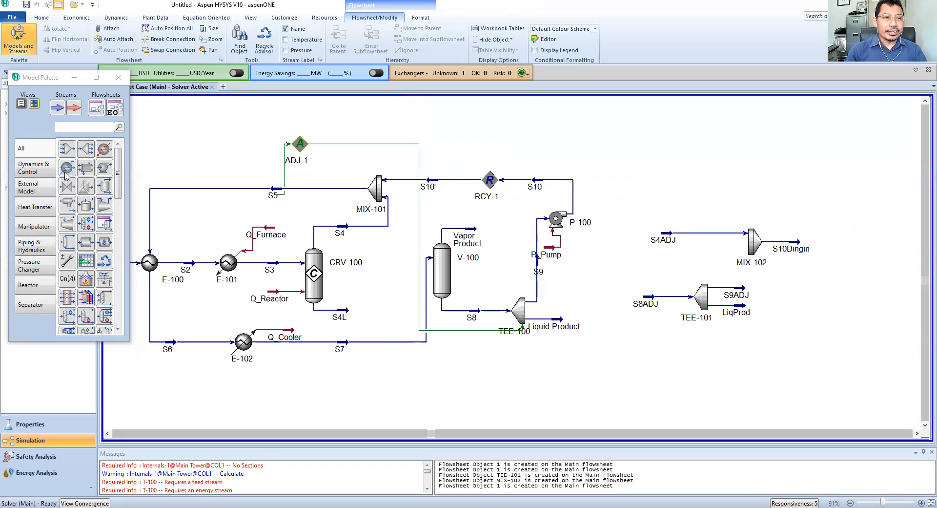
Place a pump just downstream of S9ADJ, below the new mixer.
left_click(103, 168)
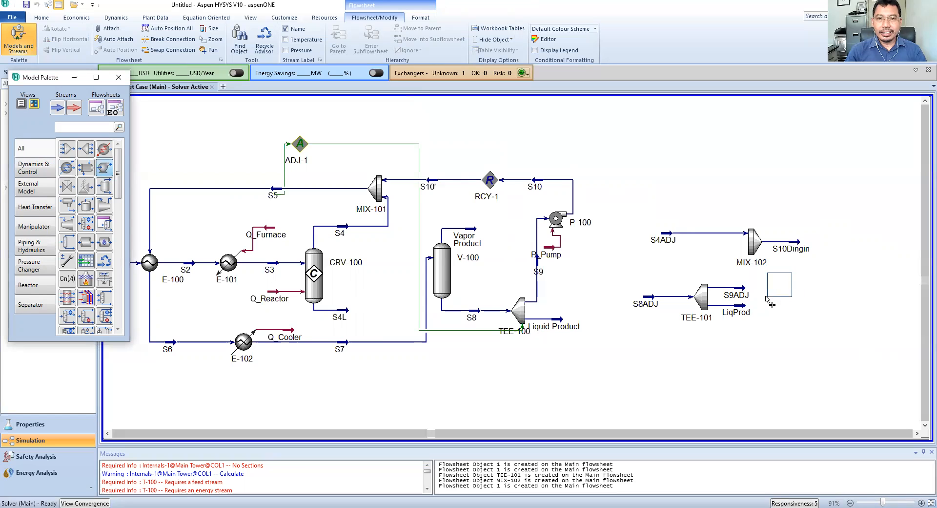
left_click(769, 300)
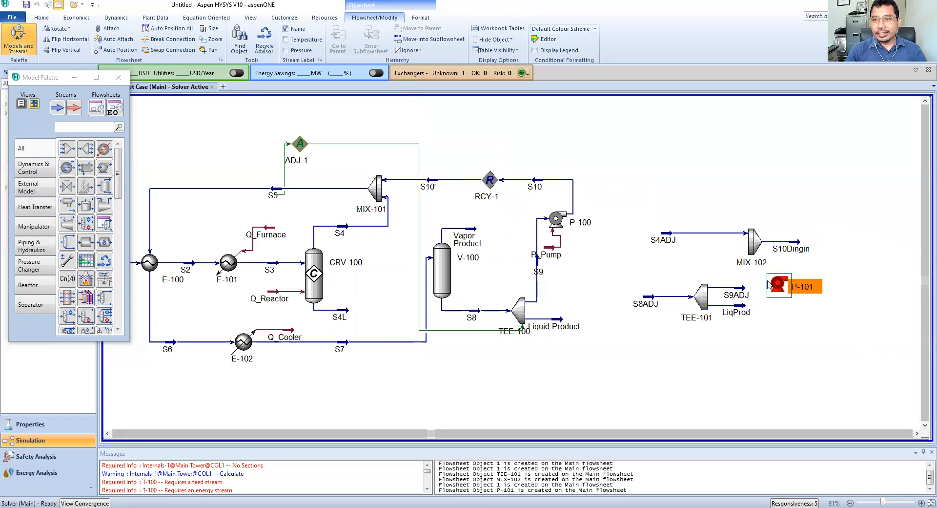
Connect S9ADJ as the inlet of pump P-101 and create its outlet stream as S10ADJ.
double_click(781, 289)
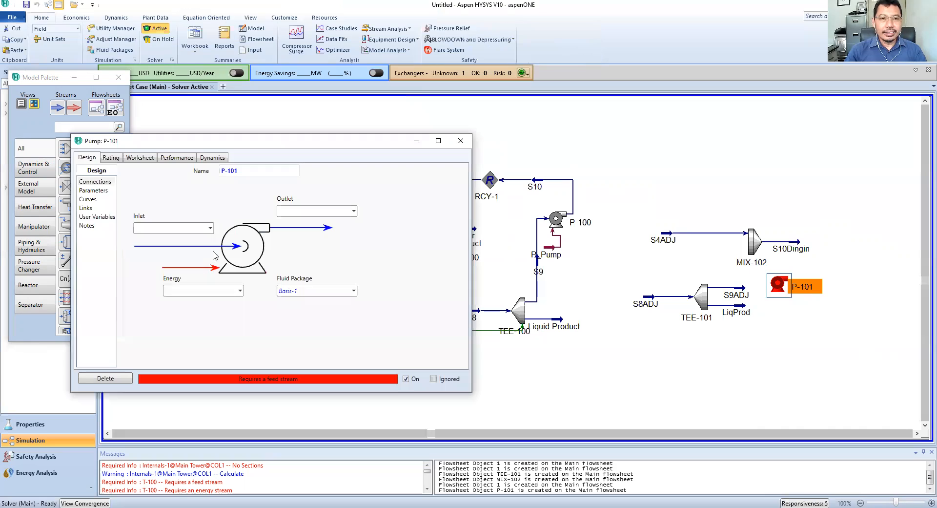
left_click(210, 228)
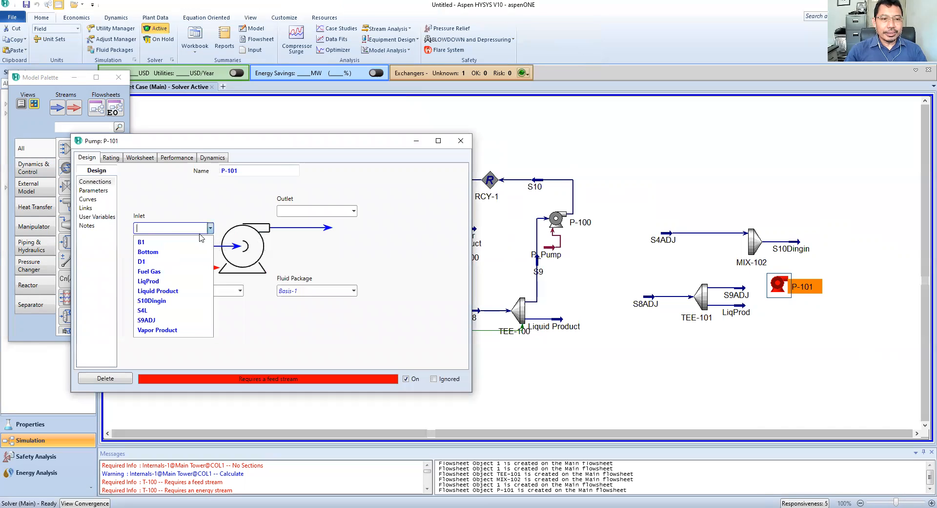
left_click(149, 319)
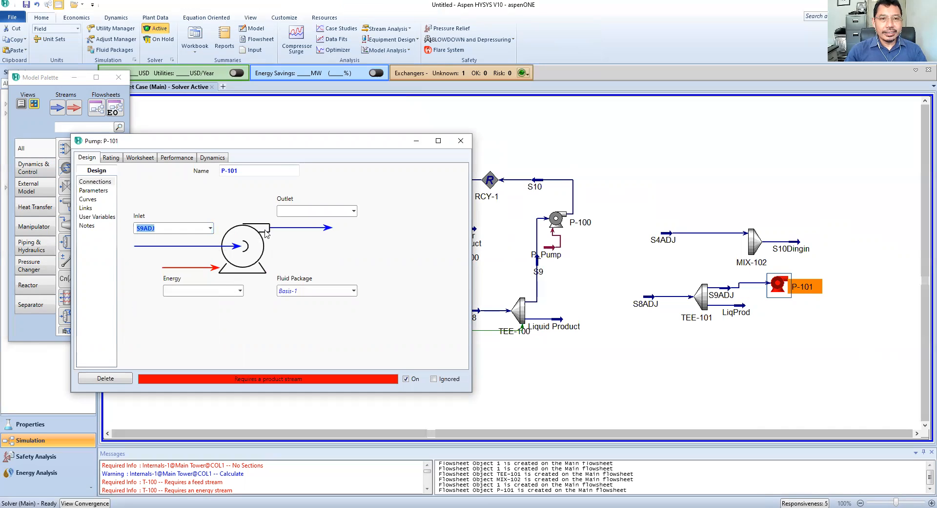
left_click(291, 210)
type("S10AD")
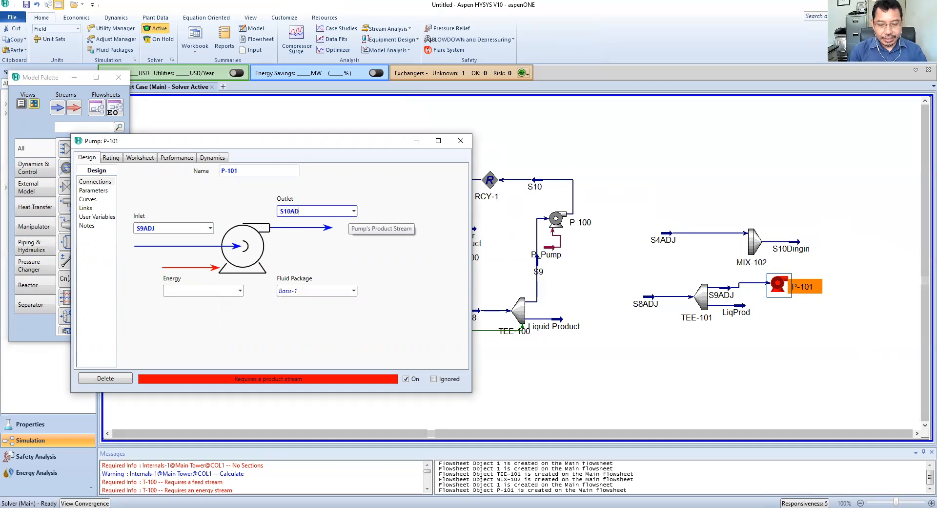
key("Return")
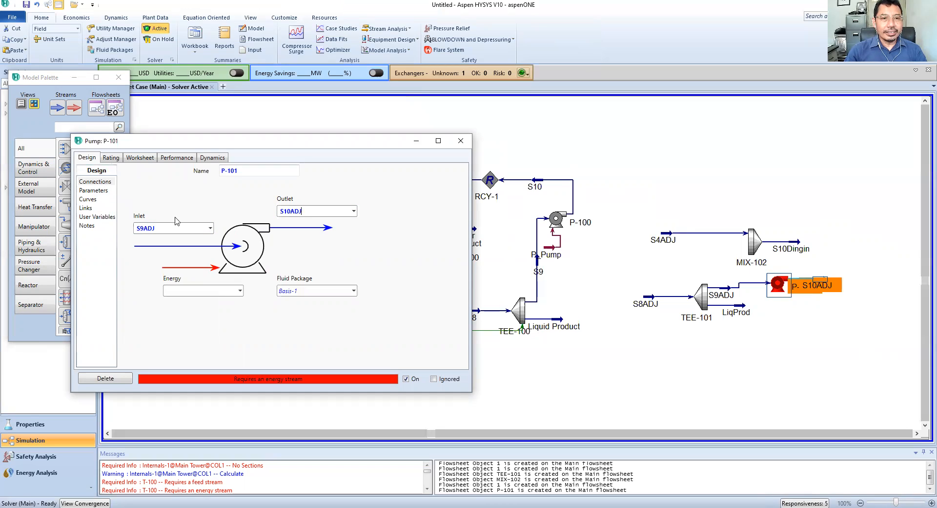
Set the pressure of pump outlet stream S10ADJ to 494 psia in the P-101 worksheet.
left_click(141, 158)
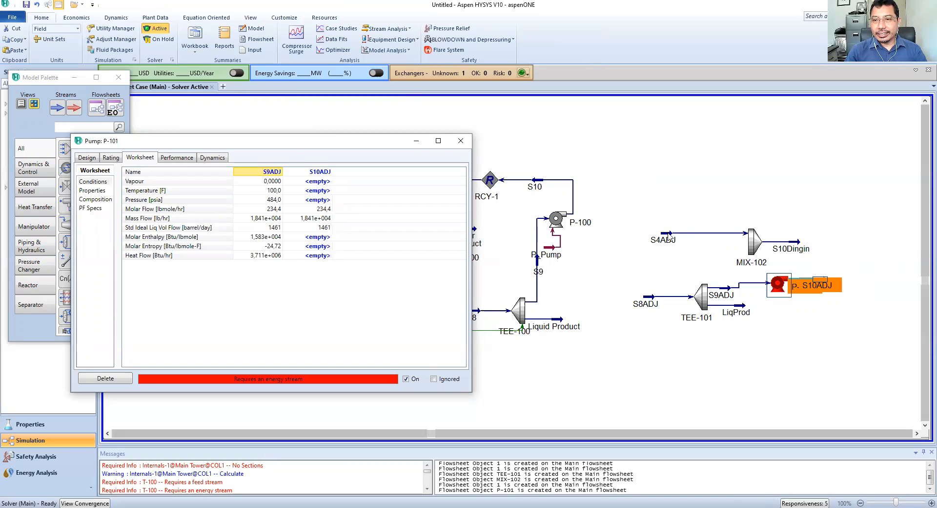
left_click(691, 207)
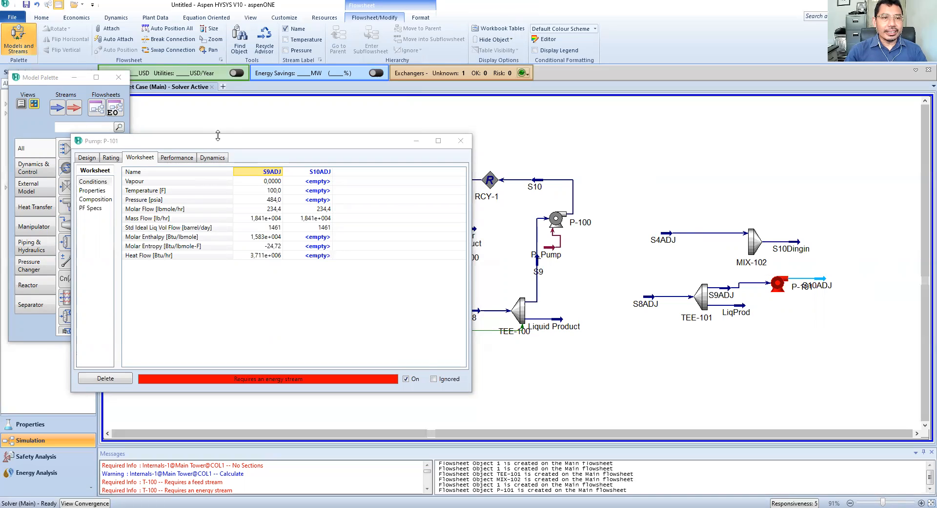
left_click(312, 201)
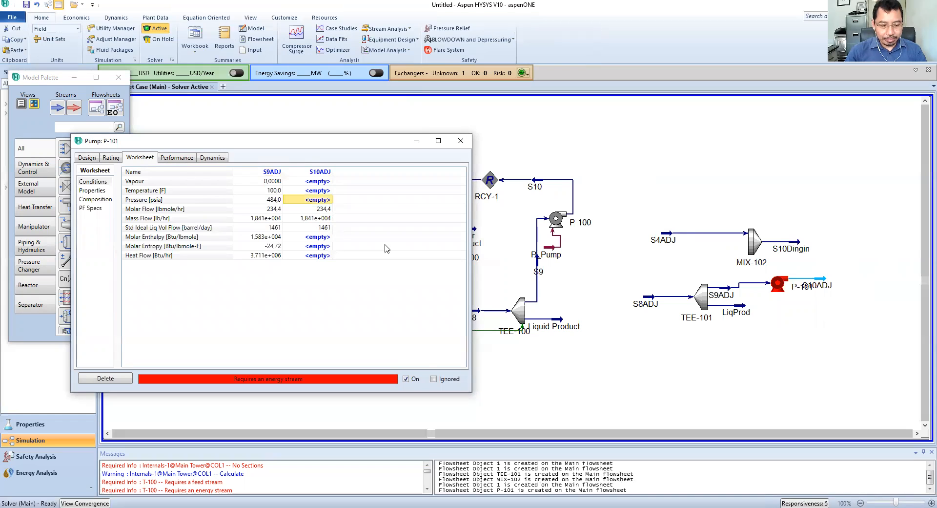
type("494")
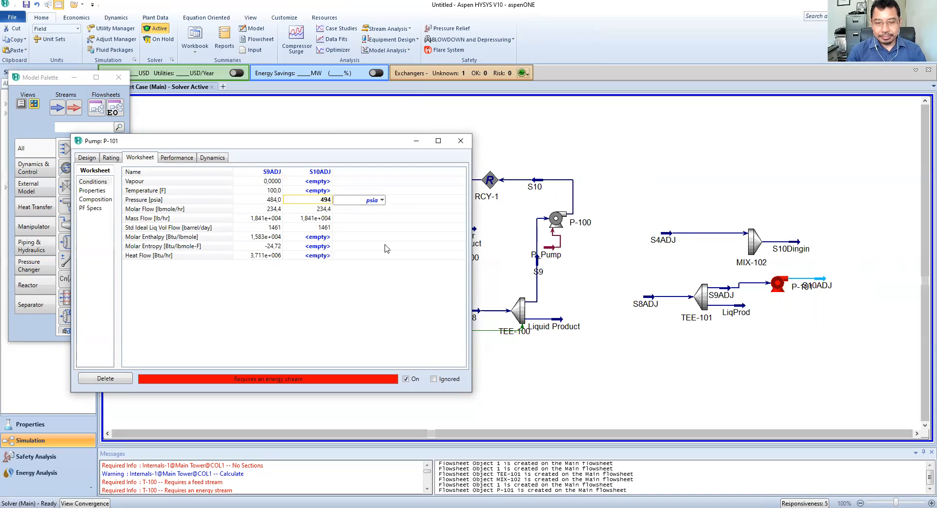
key("Return")
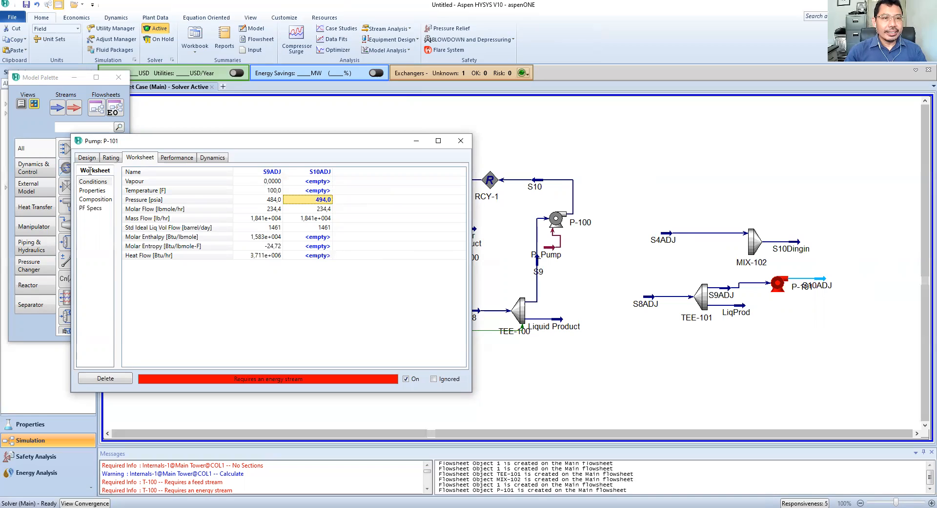
Create the energy stream PPompa for pump P-101 and close the pump properties.
left_click(88, 158)
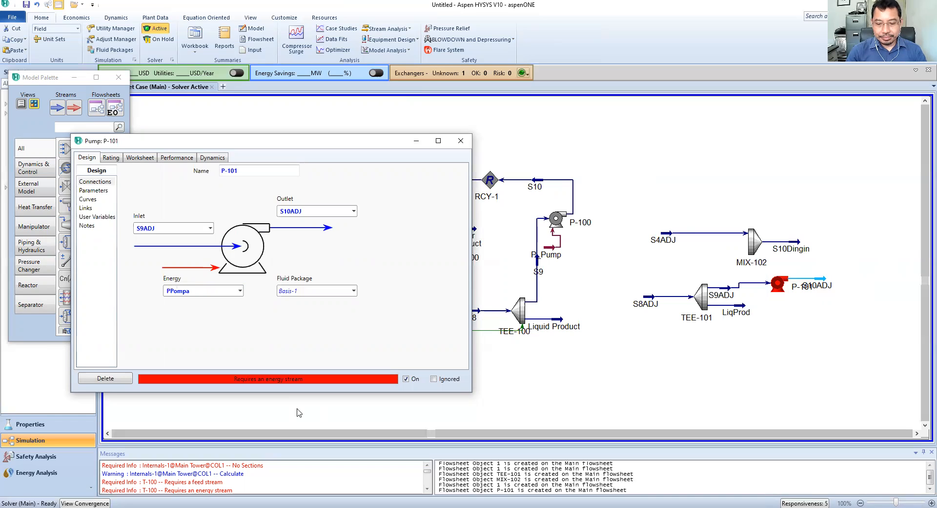
type("PPompa")
key("Return")
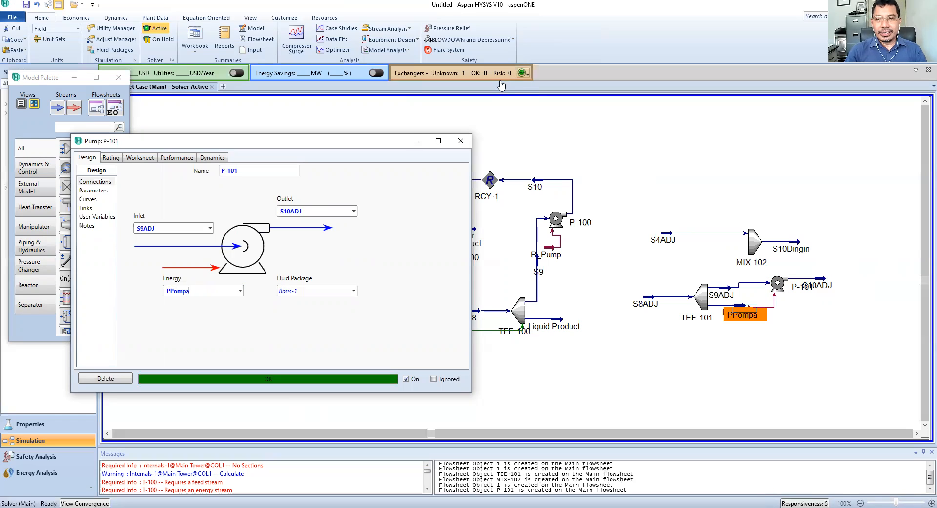
left_click(463, 143)
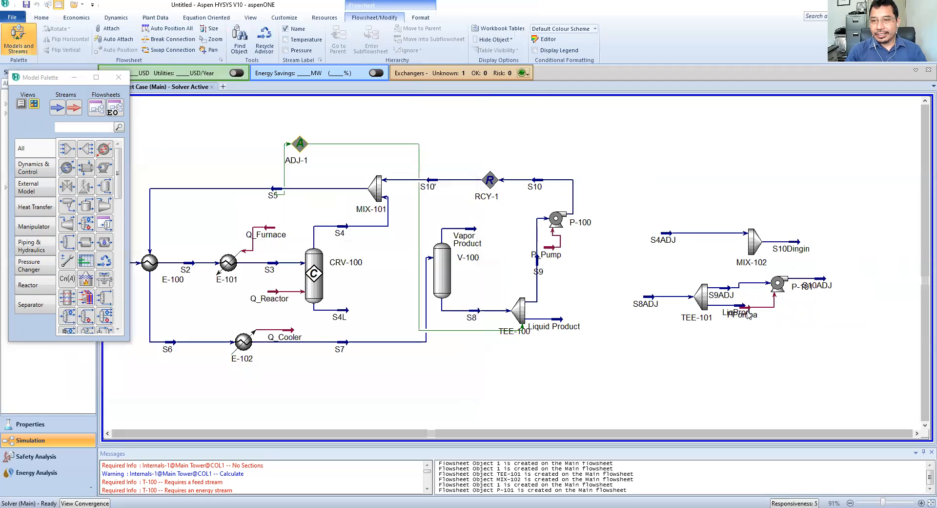
Spread out S8ADJ, TEE-101, P-101 and MIX-102 on the flowsheet and move LiqProd well below the tee.
mouse_move(786, 287)
left_click_drag(780, 287, 783, 293)
mouse_move(704, 303)
left_click_drag(704, 304, 621, 296)
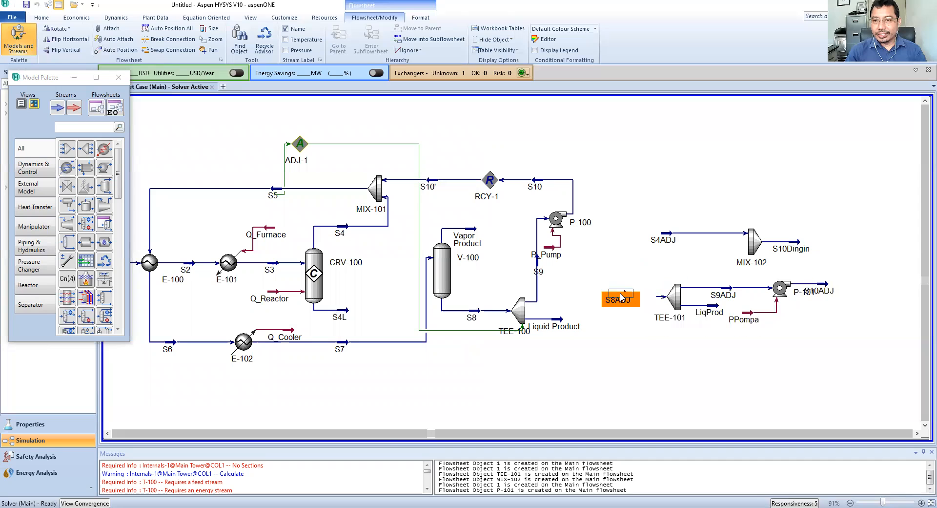
left_click_drag(780, 289, 747, 289)
left_click_drag(764, 248, 786, 249)
left_click(814, 320)
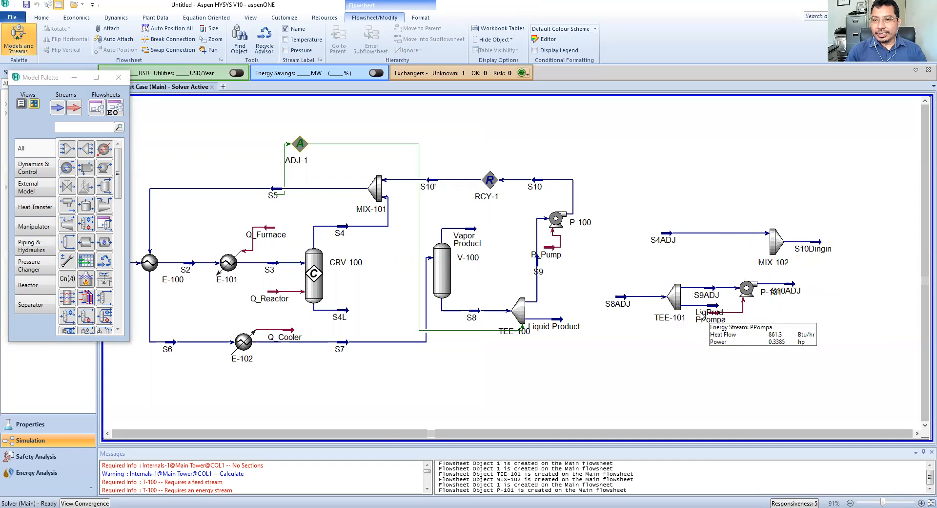
left_click_drag(708, 311, 710, 355)
Add S10ADJ as the second inlet of mixer MIX-102 and close the mixer properties.
left_click(775, 247)
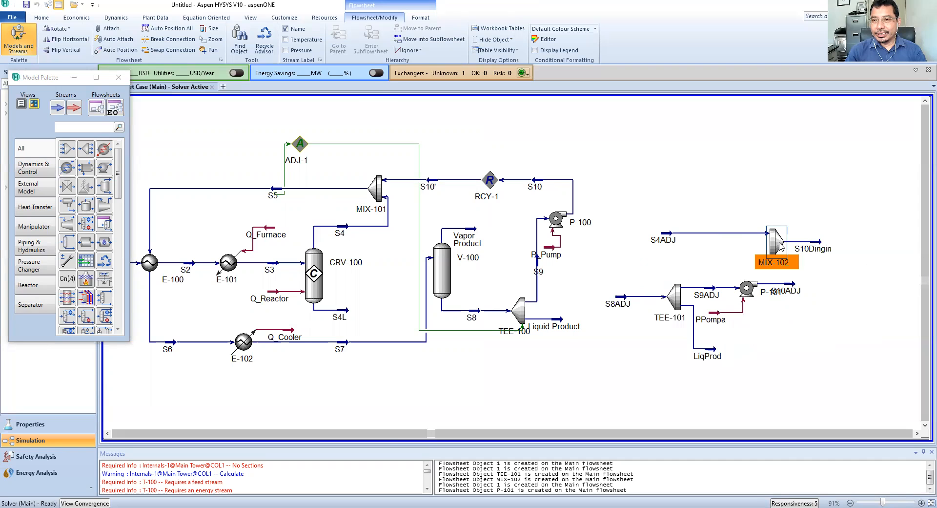
double_click(775, 247)
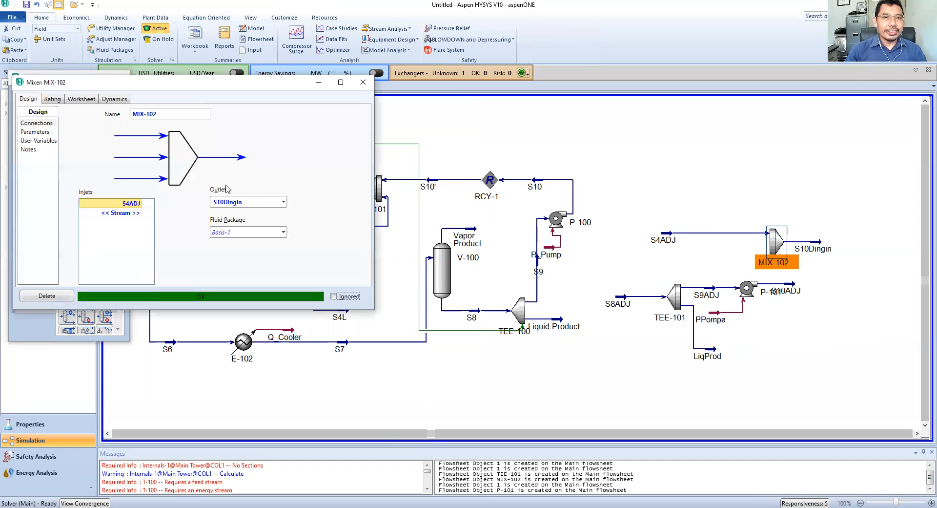
left_click(140, 213)
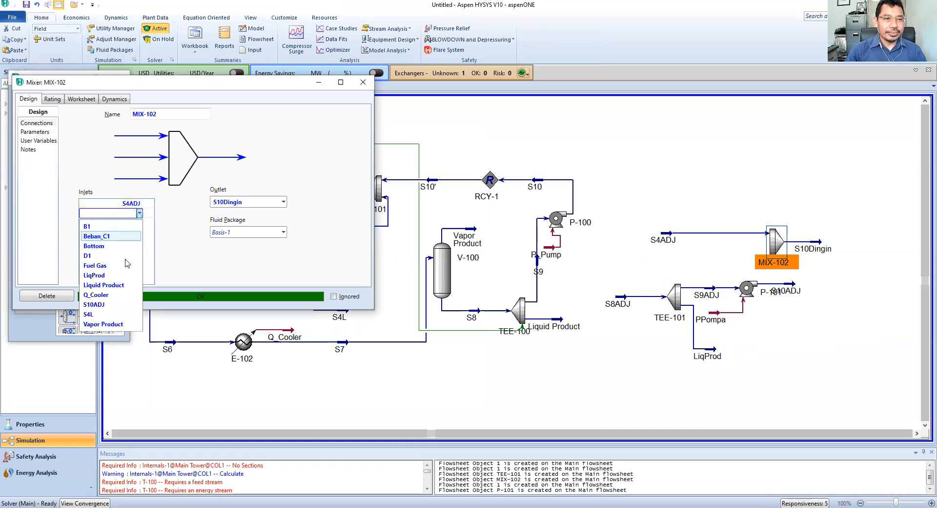
left_click(109, 305)
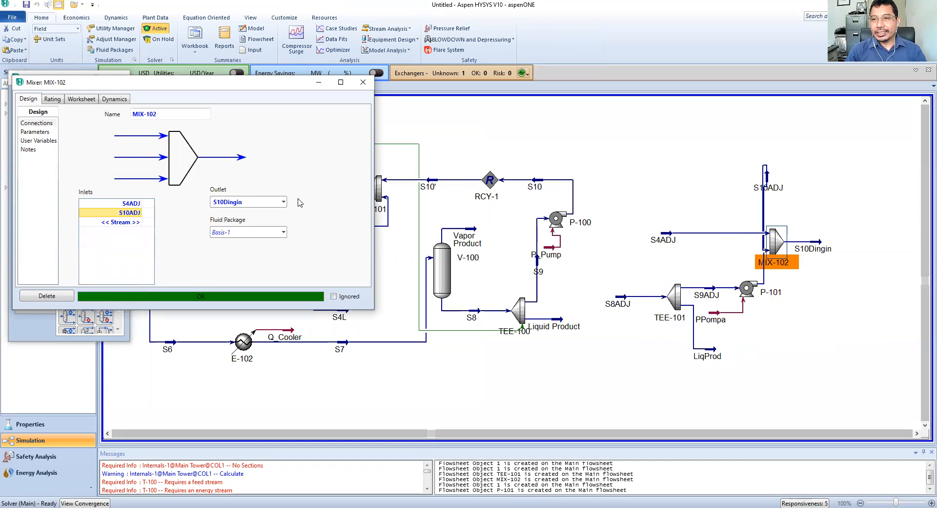
left_click(364, 83)
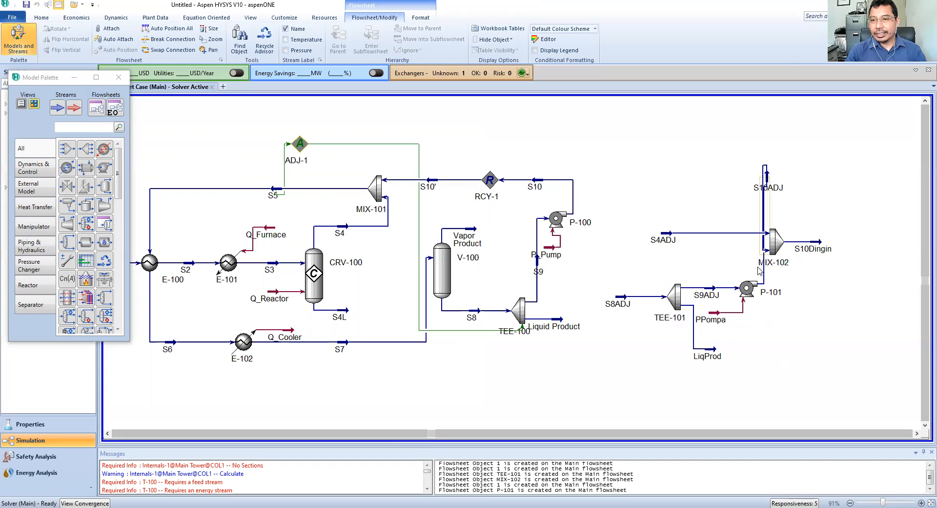
Shift MIX-102 further downstream of the pump and flip it vertically to uncross its inlet lines.
left_click(781, 242)
left_click_drag(796, 238, 804, 239)
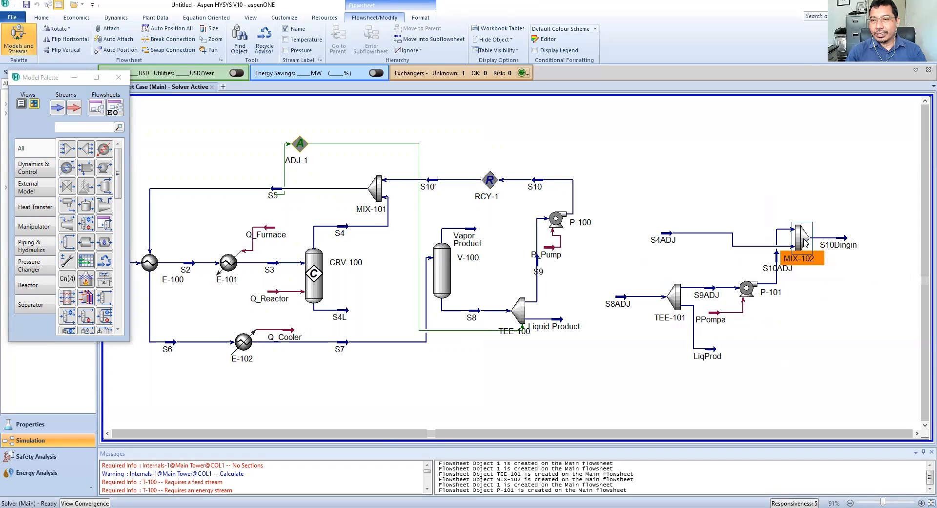
left_click(822, 316)
left_click(802, 238)
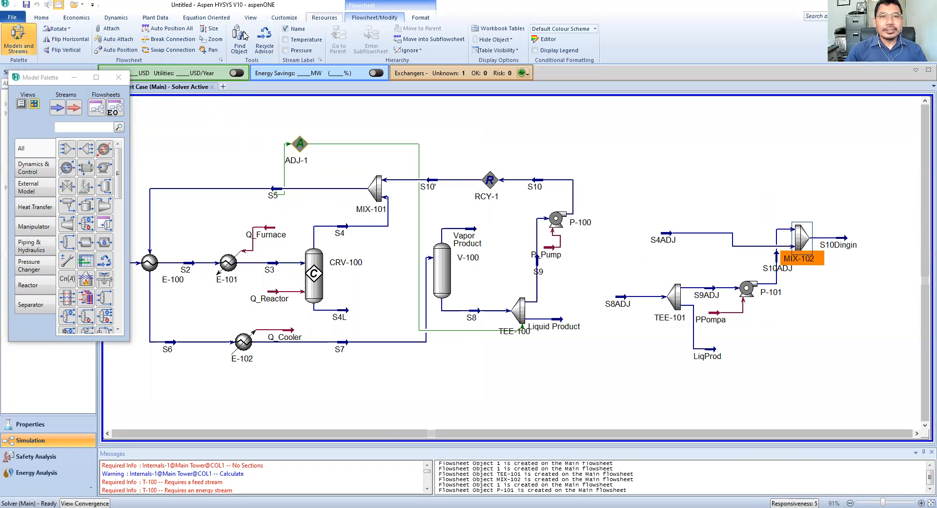
left_click(67, 50)
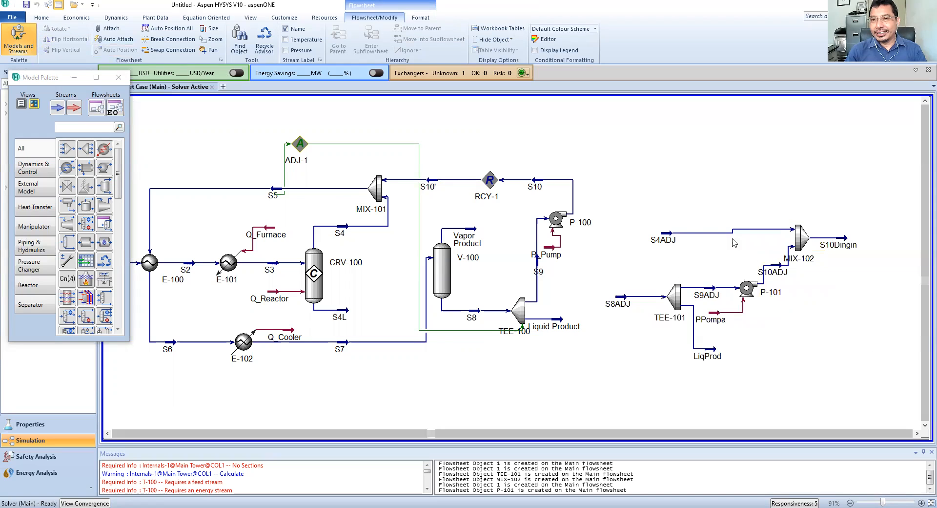
Raise stream S4ADJ slightly so its line runs straight into the upper inlet of MIX-102.
left_click(662, 235)
left_click_drag(663, 236, 665, 231)
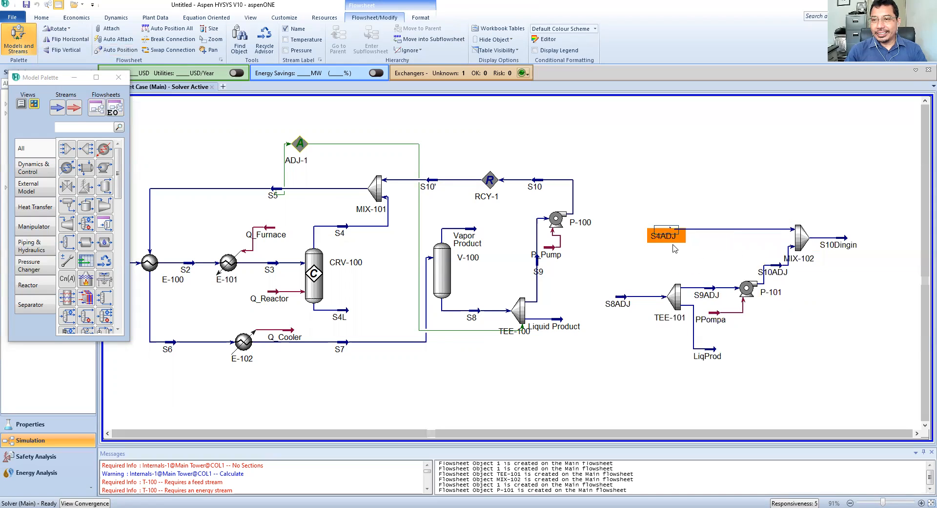
left_click(837, 345)
Set the S9ADJ flow ratio in TEE-101 to 0.3 and check the conditions of stream S10Dingin.
mouse_move(845, 239)
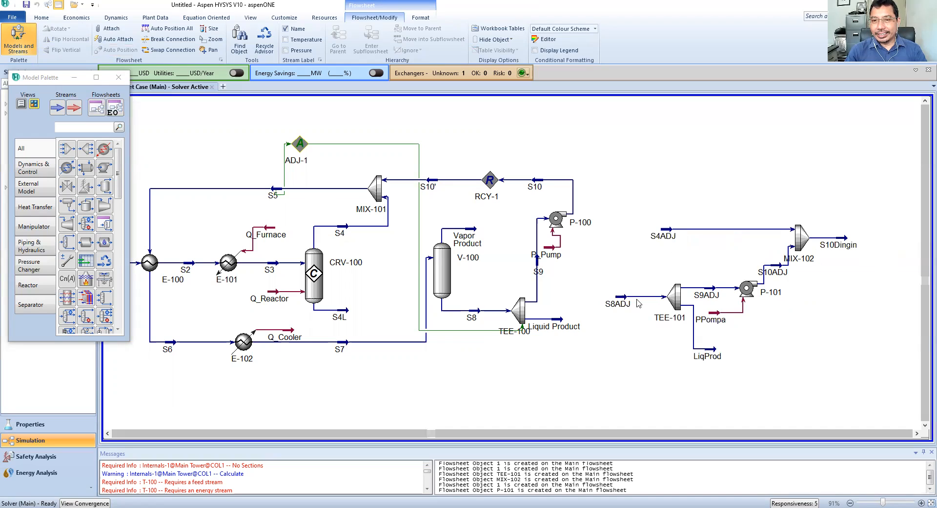
mouse_move(627, 302)
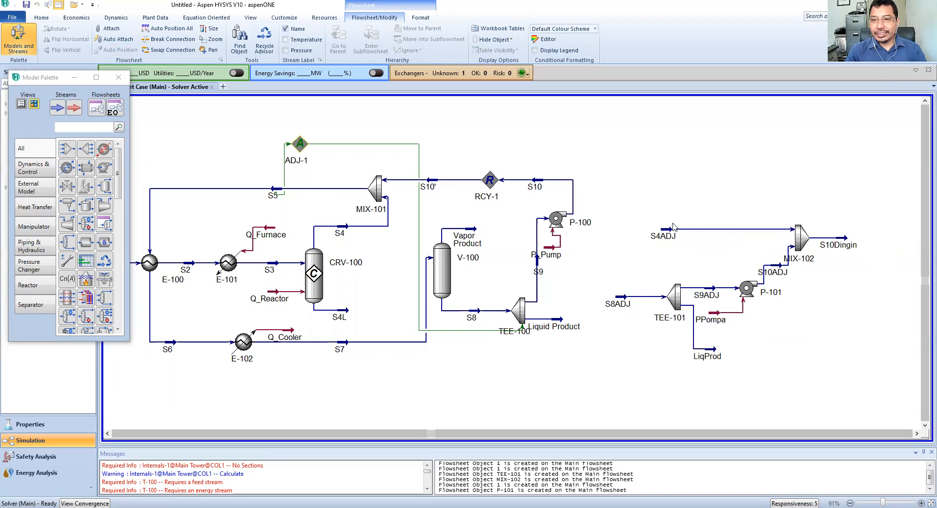
mouse_move(670, 238)
mouse_move(718, 288)
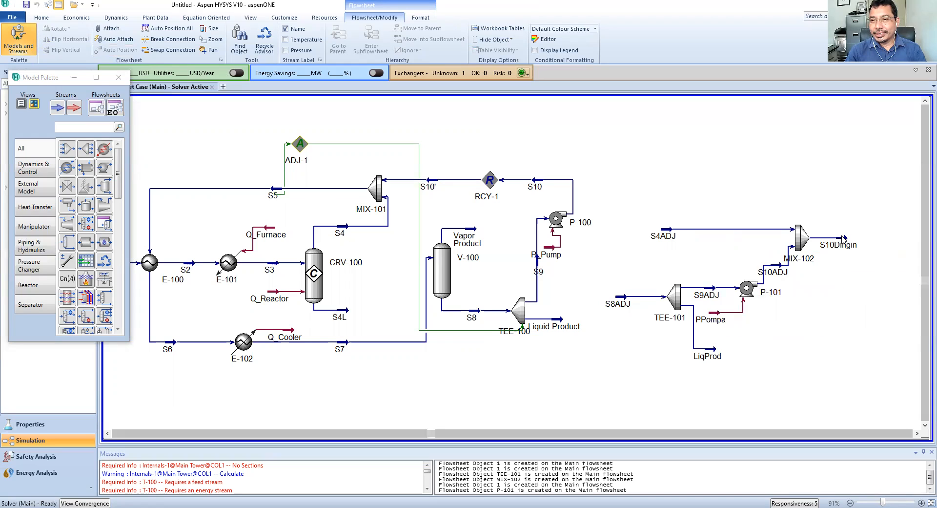
left_click(676, 302)
double_click(676, 302)
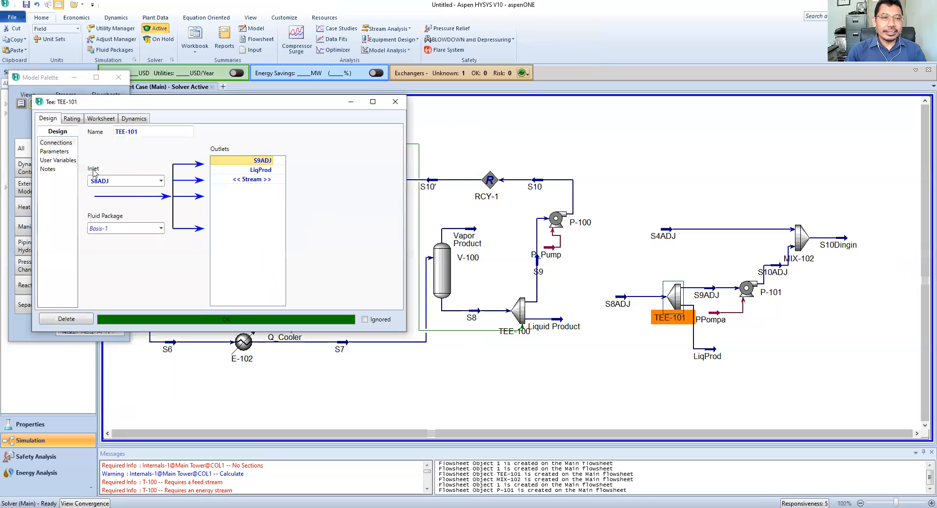
left_click(55, 152)
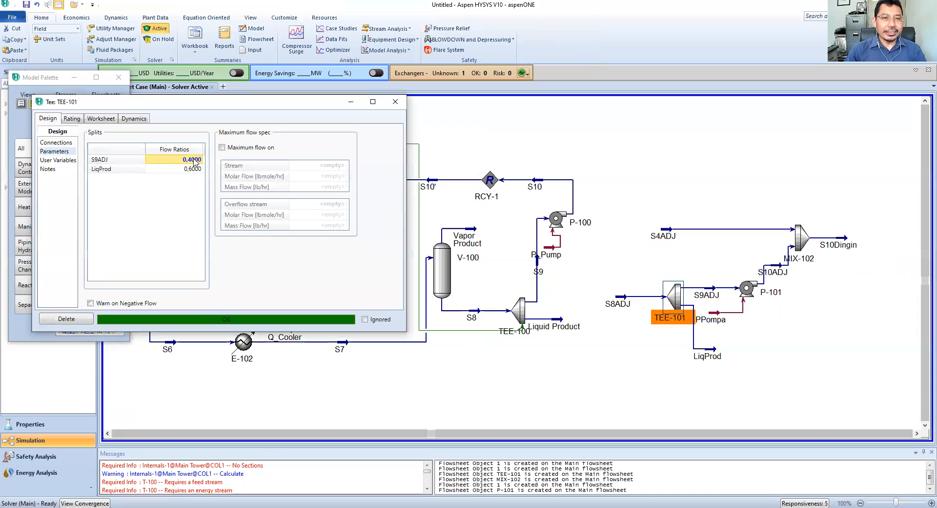
type("0.3")
key("Return")
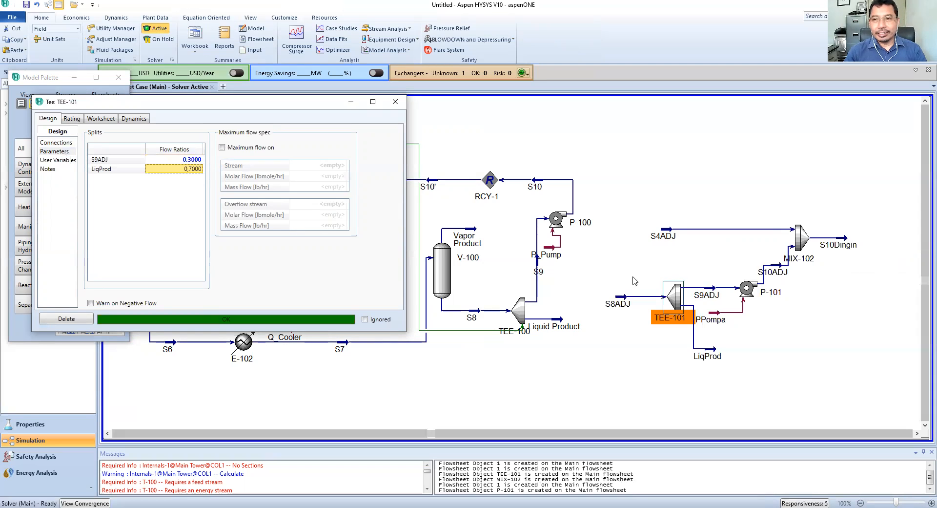
left_click(844, 242)
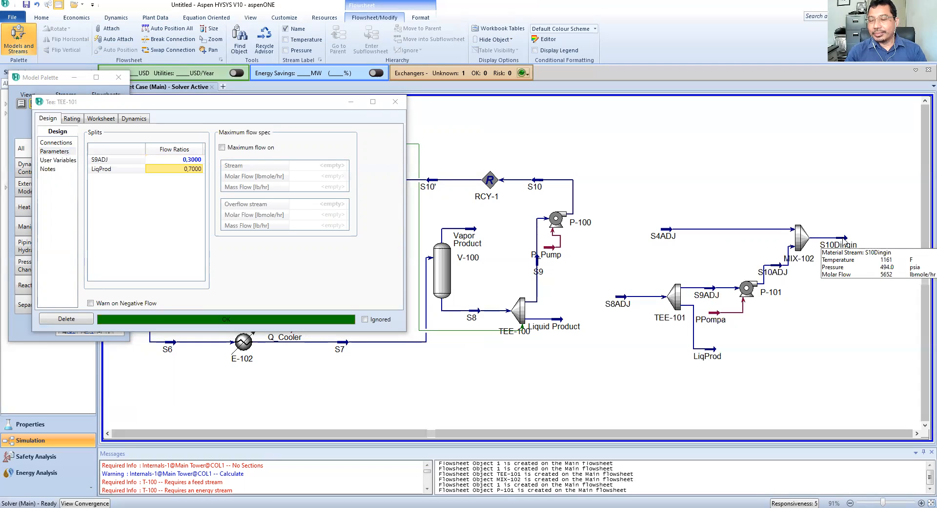
Set the S9ADJ flow ratio in TEE-101 to 0.35, check stream S10Dingin, and close the tee properties.
left_click(172, 160)
type("0.")
type("35")
key("Return")
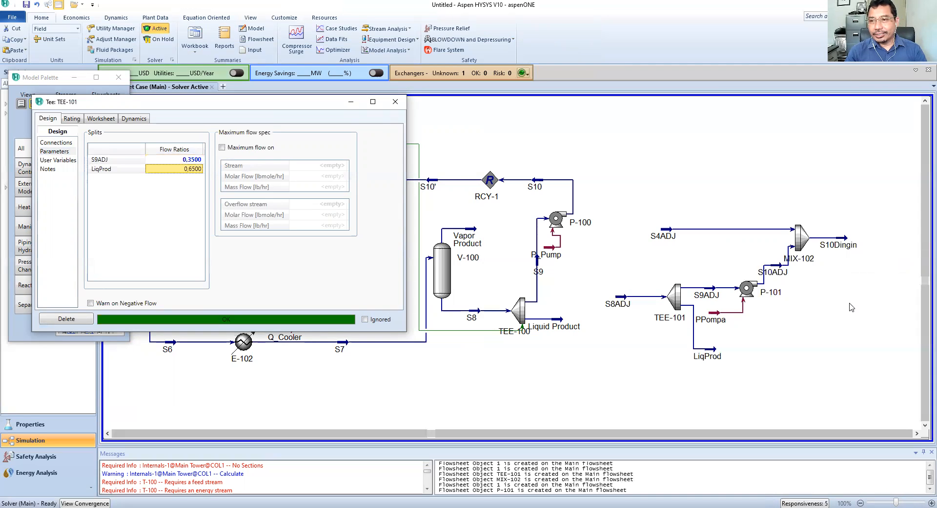
left_click(848, 243)
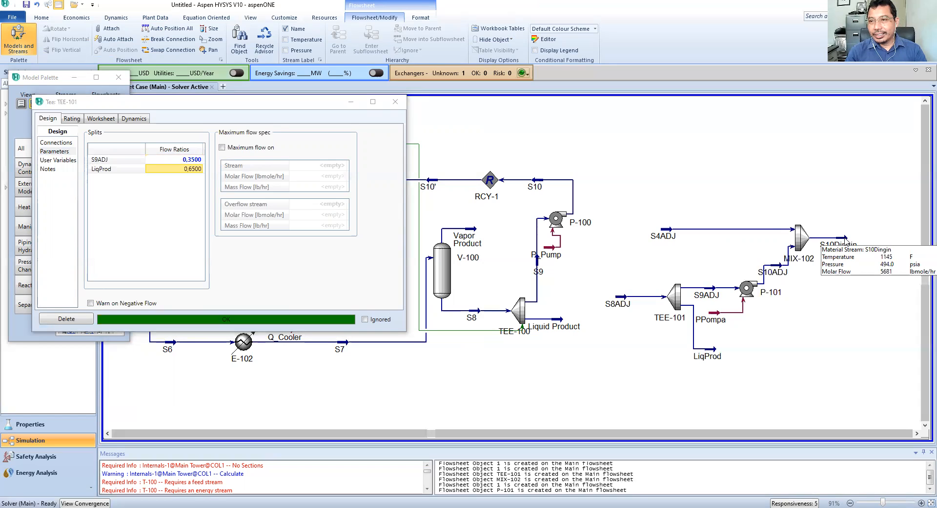
left_click(395, 103)
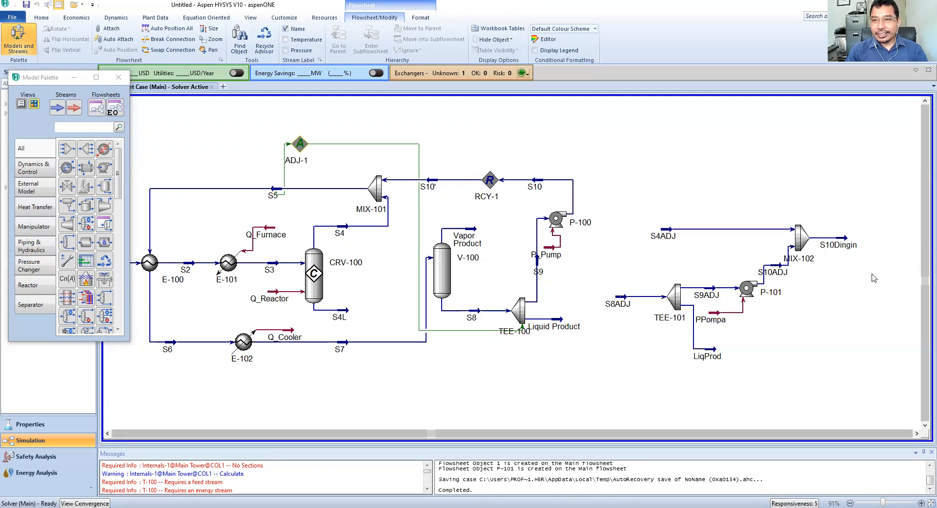
mouse_move(789, 264)
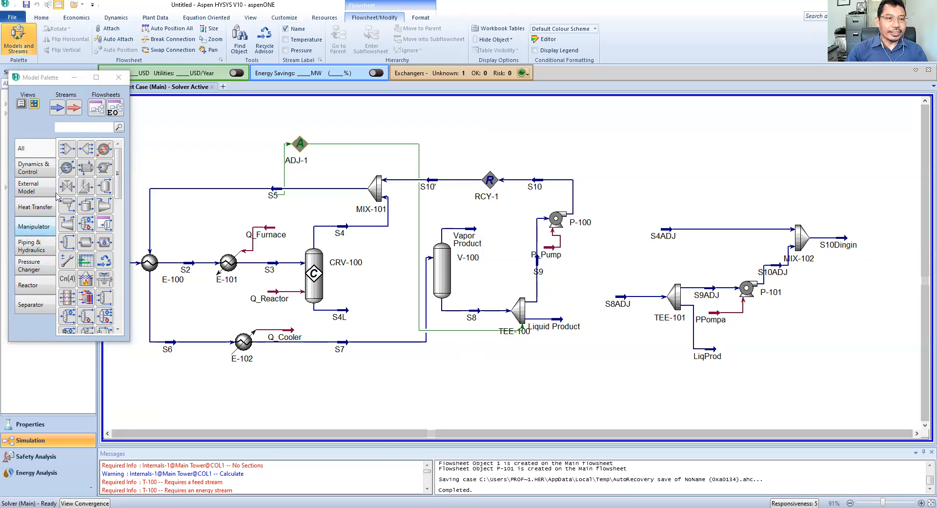
Add an Adjust operation to the flowsheet below MIX-102 and open its properties.
left_click(37, 231)
left_click(67, 149)
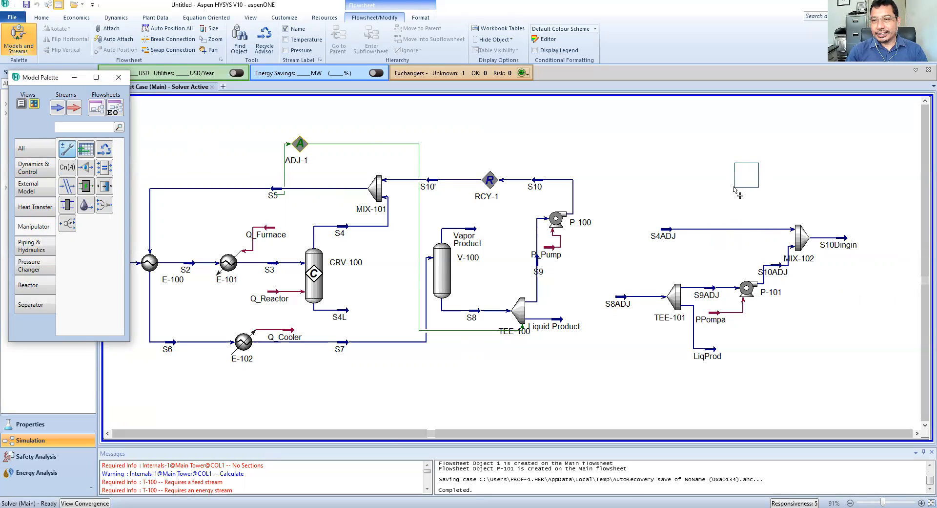
left_click(791, 359)
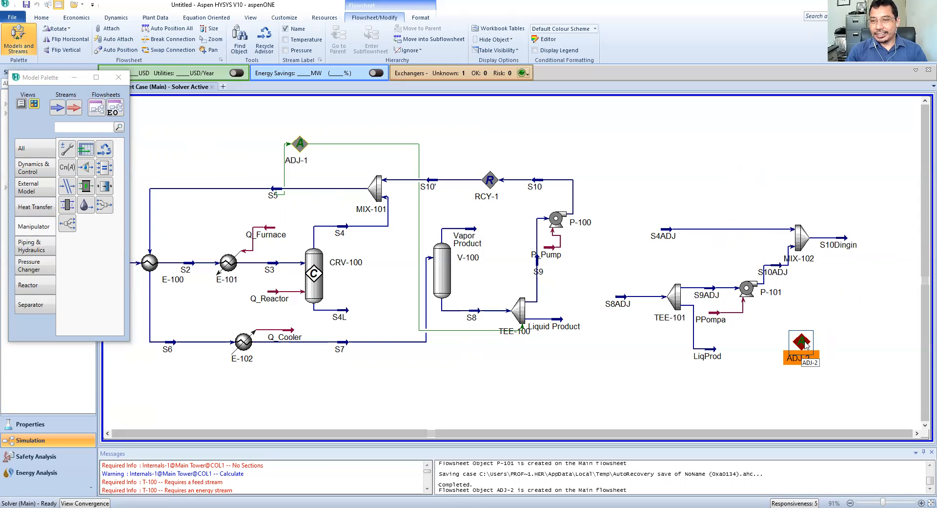
double_click(805, 344)
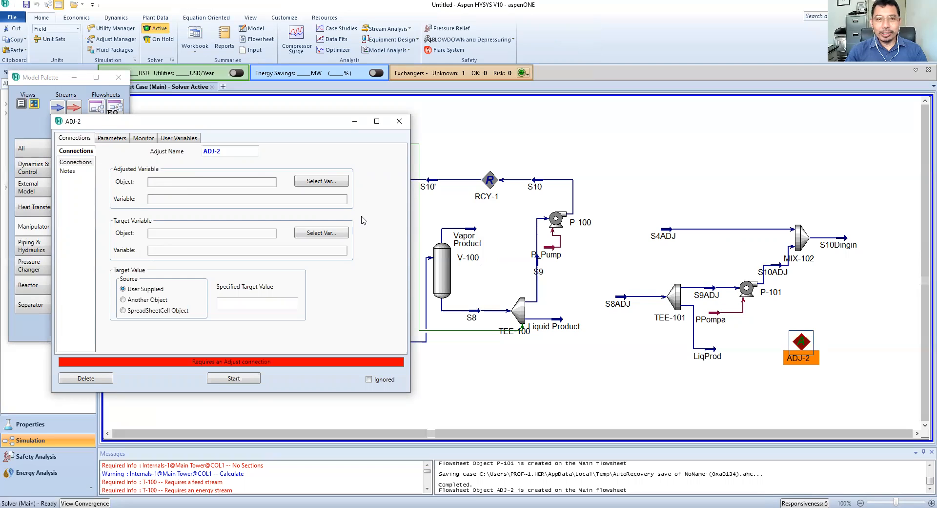
Set the new Adjust's adjusted variable to Flow Ratio_1 of TEE-101.
left_click(320, 182)
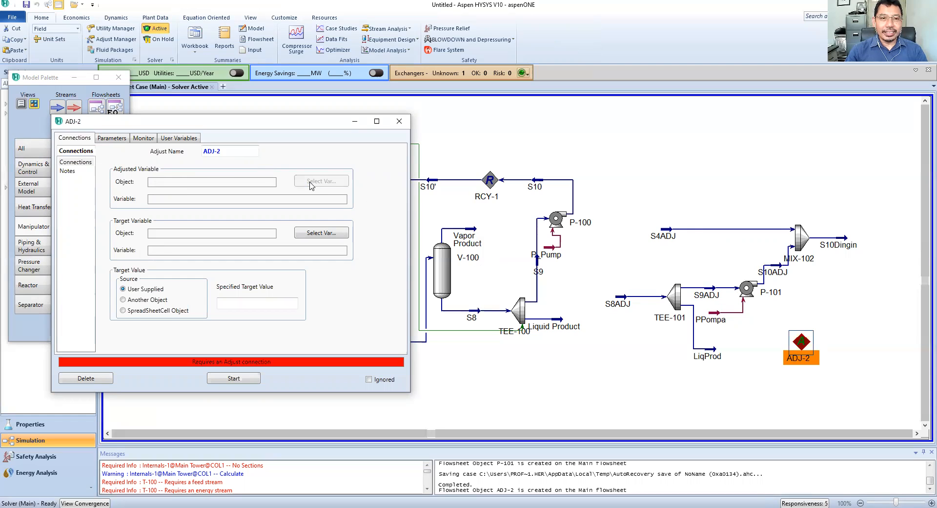
scroll(417, 264, "down", 4)
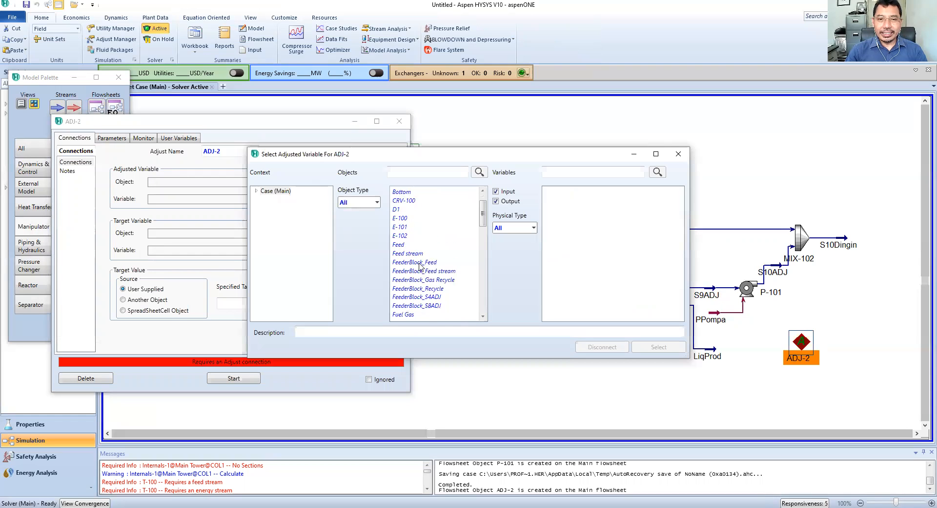
scroll(422, 277, "down", 3)
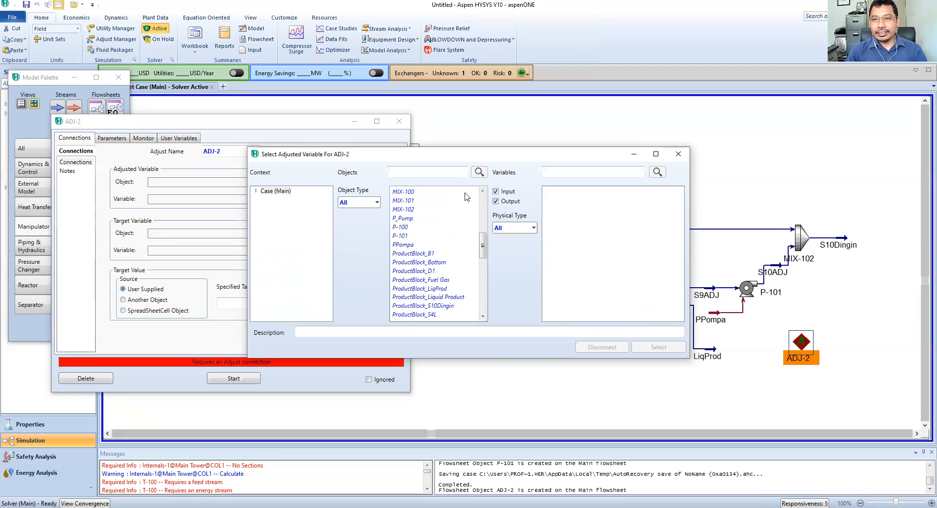
left_click_drag(423, 152, 282, 138)
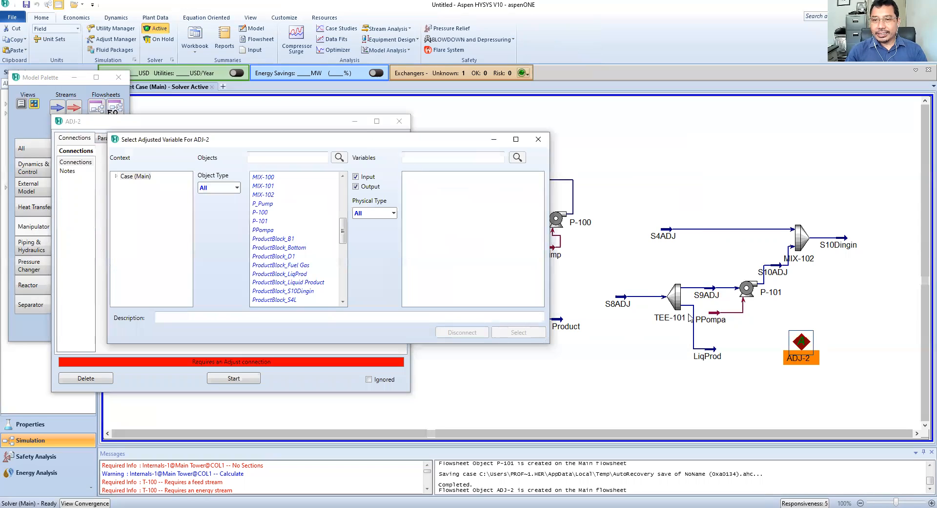
scroll(292, 249, "down", 2)
scroll(292, 249, "down", 6)
scroll(268, 295, "down", 1)
left_click(268, 286)
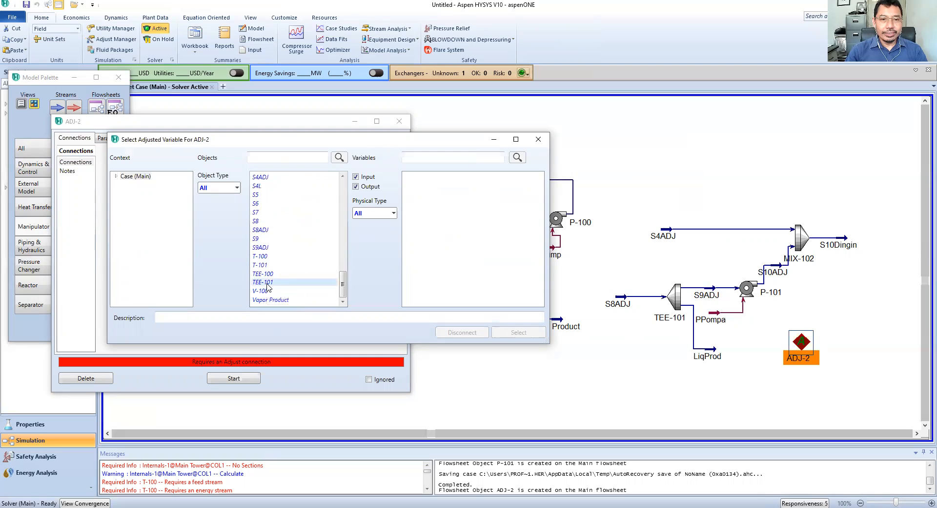
left_click(408, 176)
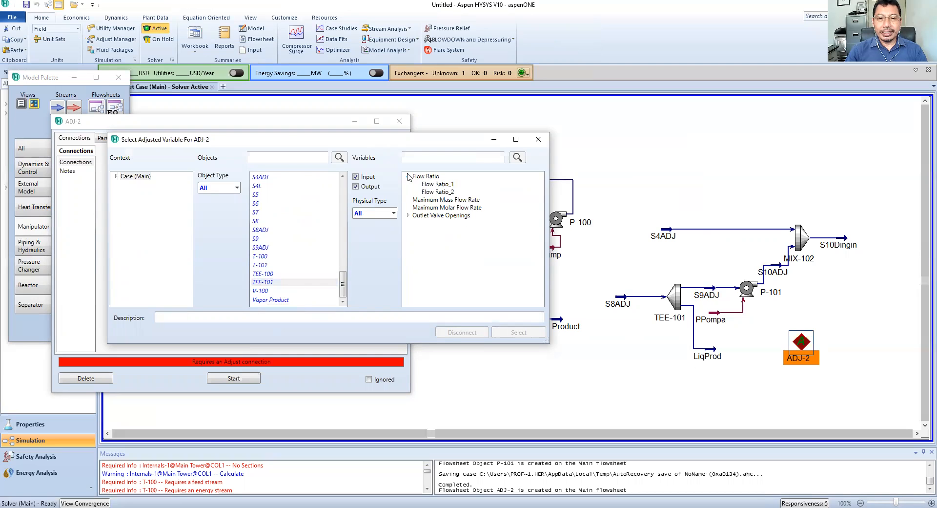
left_click(437, 185)
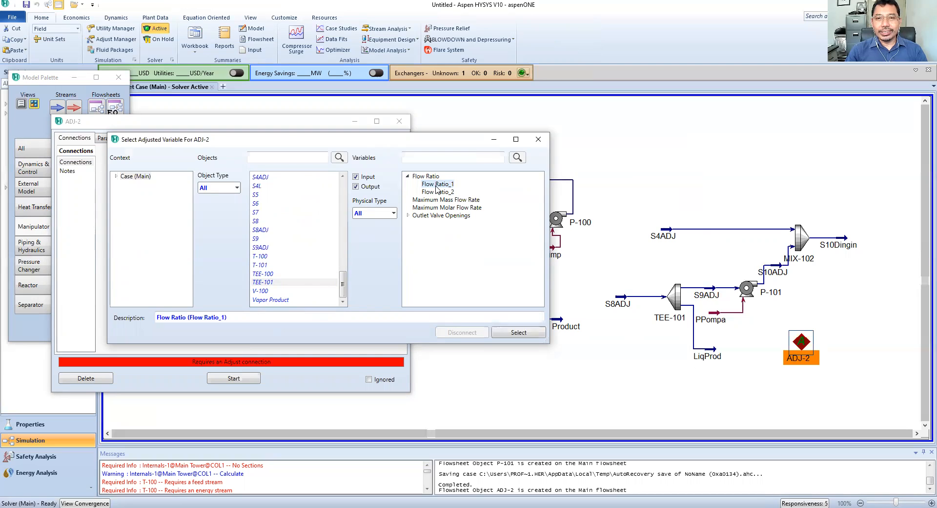
left_click(519, 332)
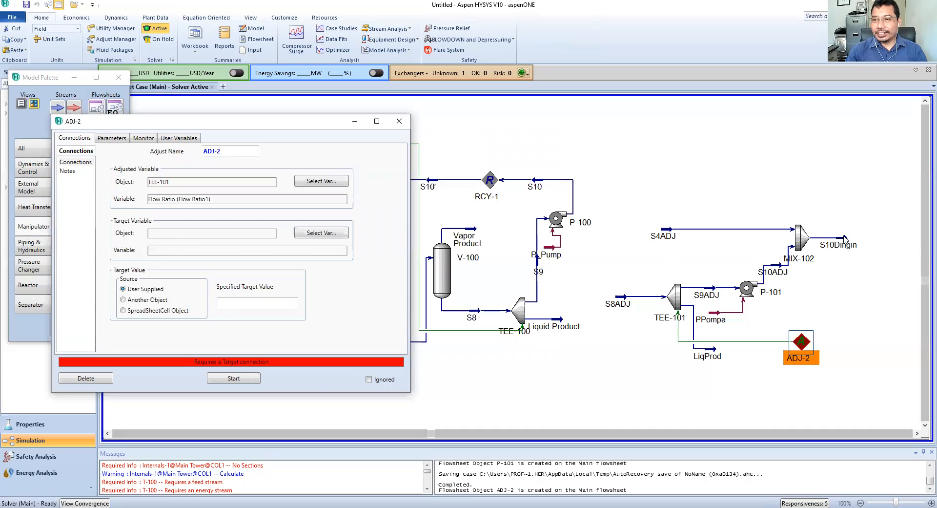
Set the new Adjust's target variable to the Temperature of stream S10Dingin.
left_click(318, 234)
scroll(430, 251, "down", 3)
scroll(430, 254, "down", 6)
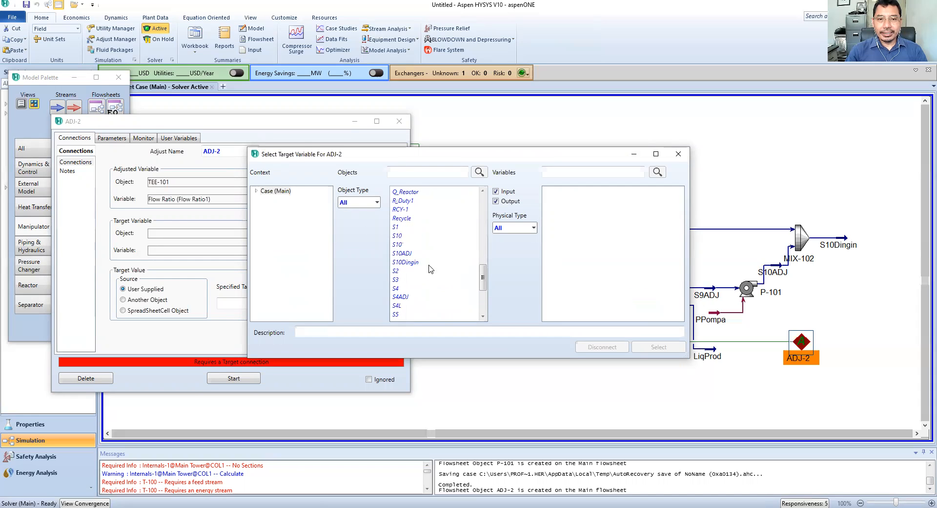
left_click(411, 263)
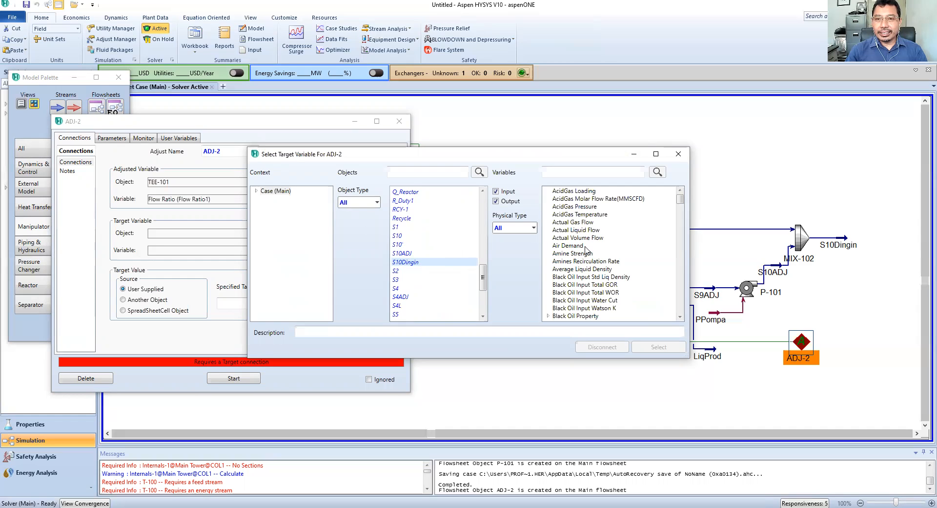
scroll(585, 244, "down", 10)
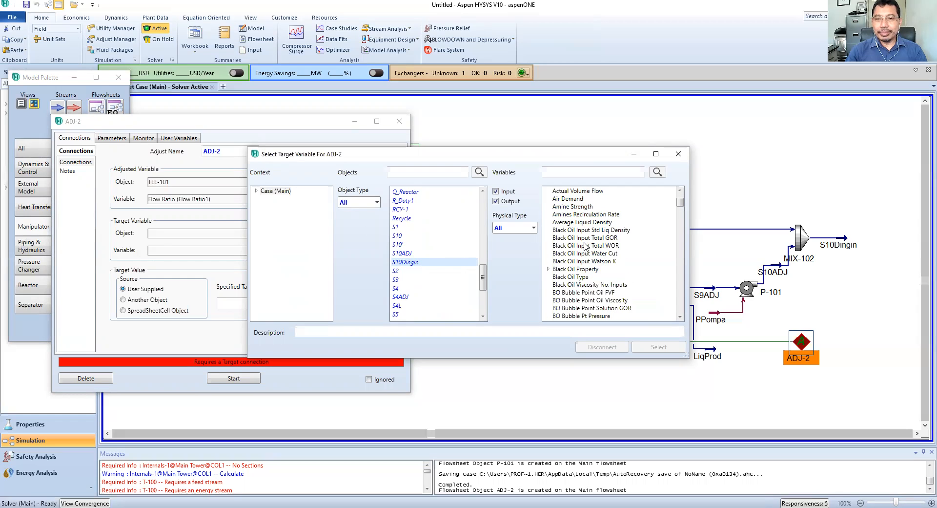
scroll(584, 260, "up", 10)
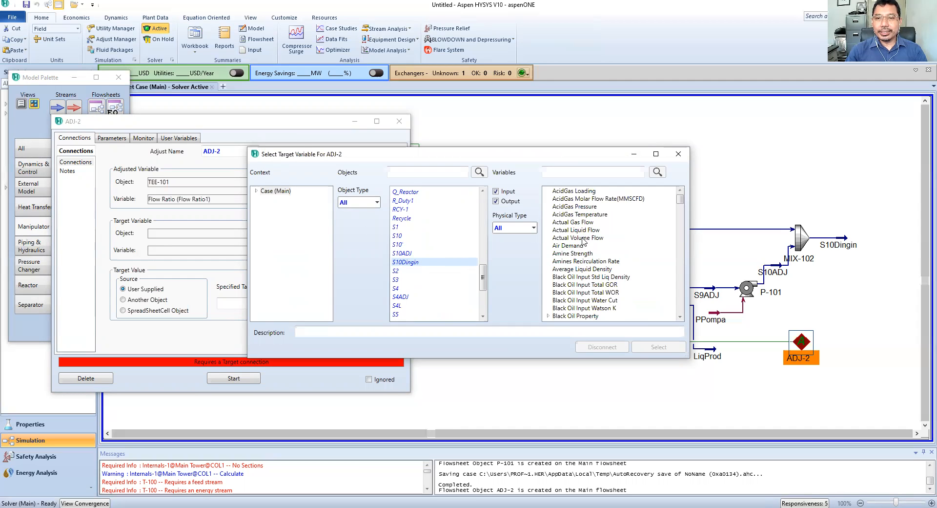
scroll(592, 259, "down", 15)
scroll(605, 273, "down", 15)
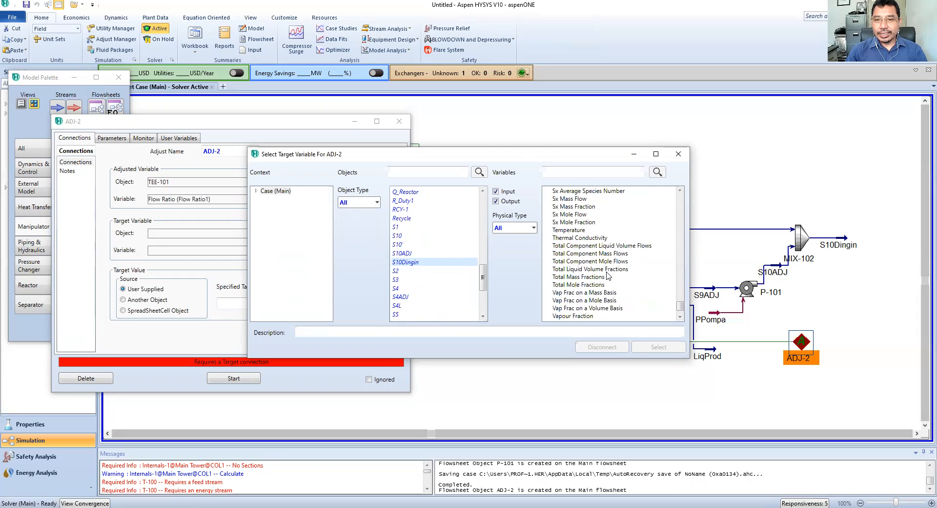
scroll(608, 276, "down", 2)
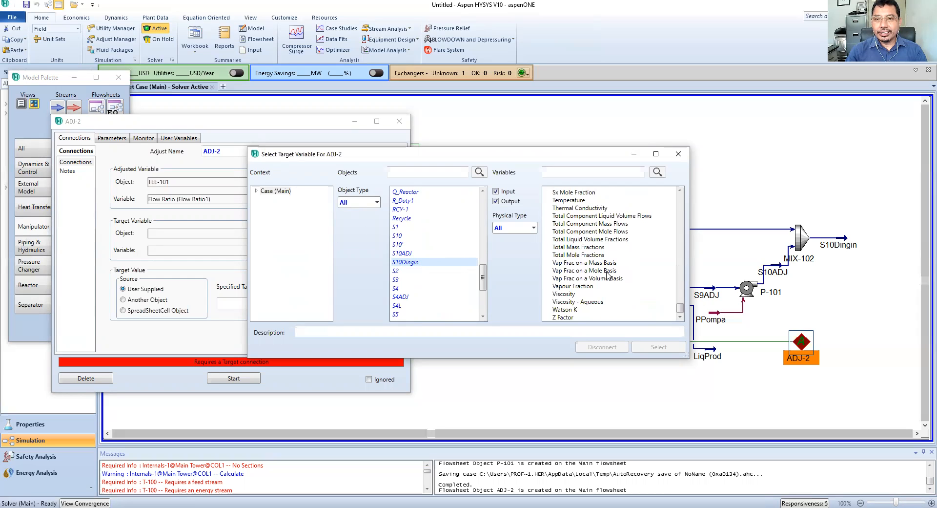
left_click(569, 200)
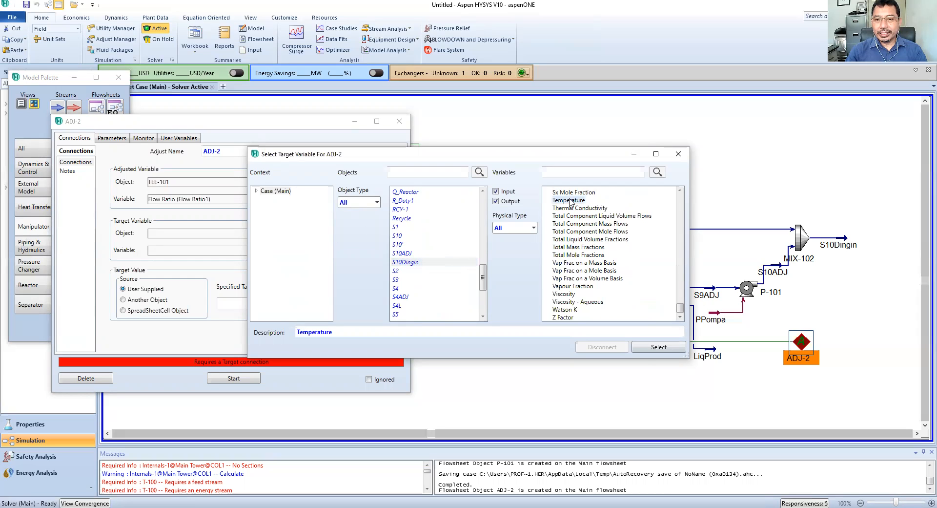
left_click(655, 347)
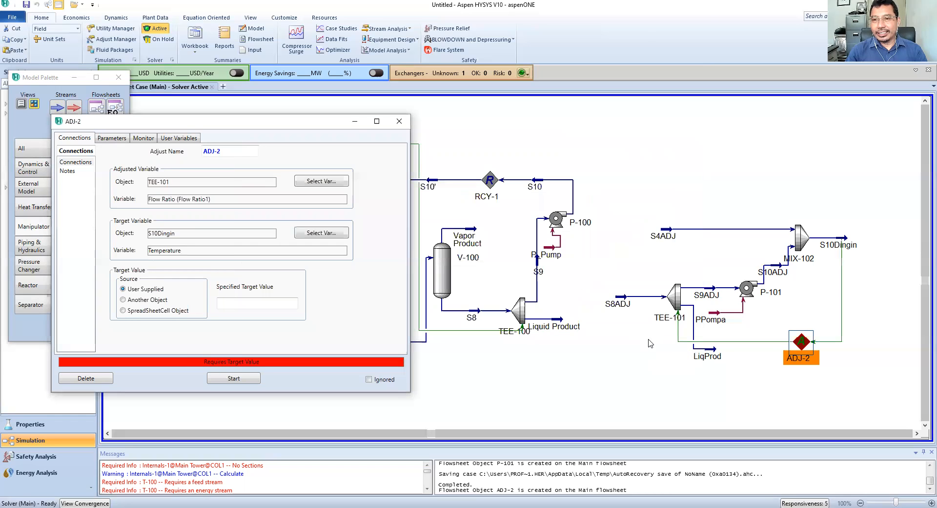
Specify a target value of 1150 F for ADJ-2, start its calculation, and close its properties.
left_click(251, 298)
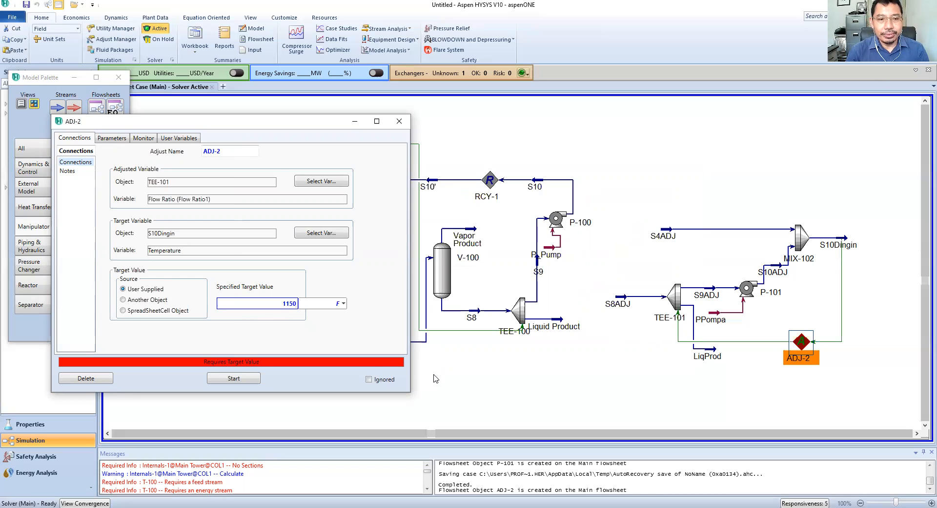
key("Return")
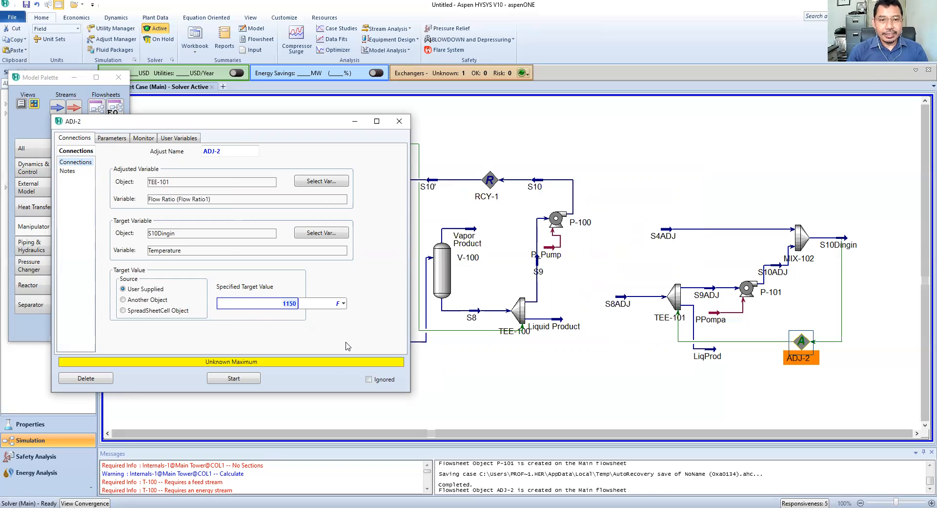
left_click(234, 379)
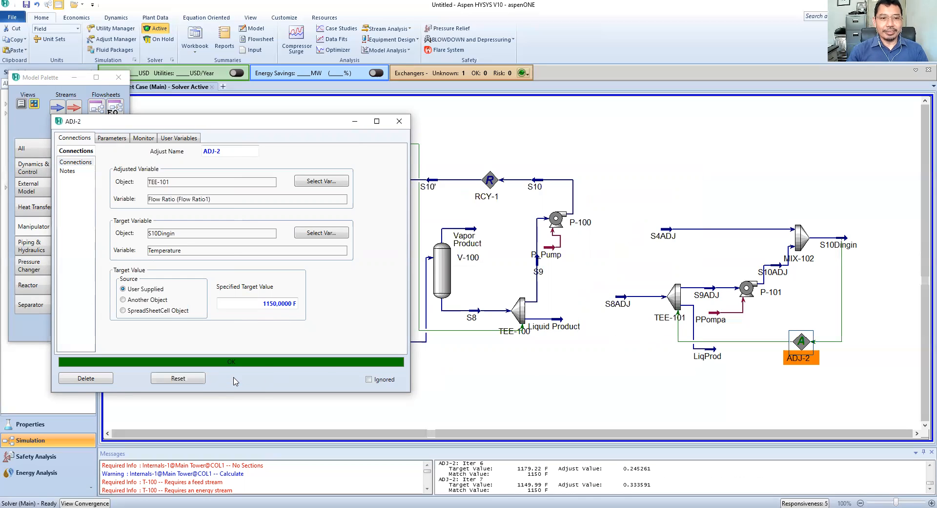
left_click(398, 120)
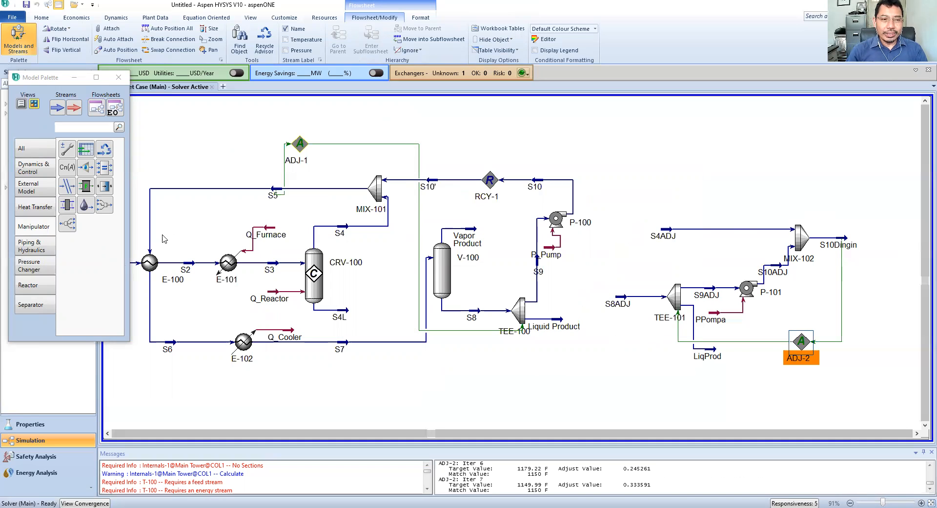
mouse_move(196, 270)
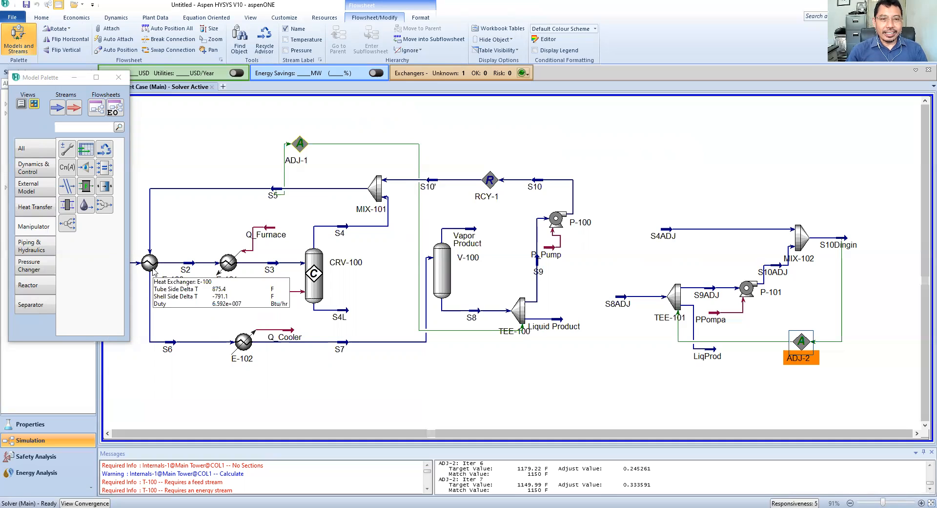
mouse_move(537, 323)
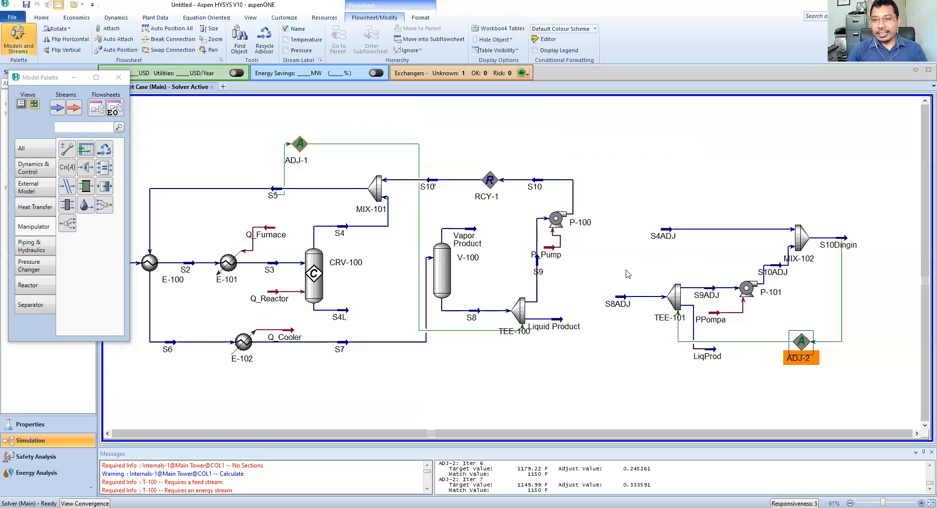
mouse_move(690, 294)
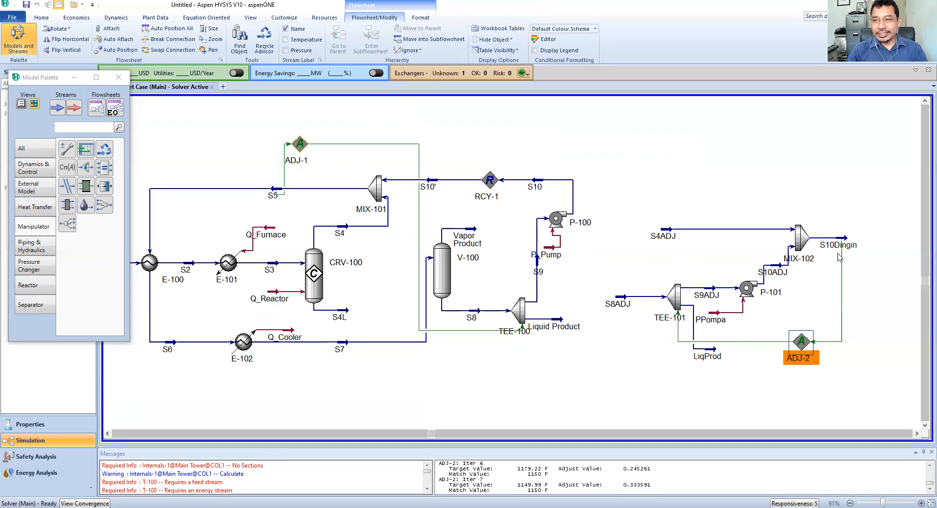